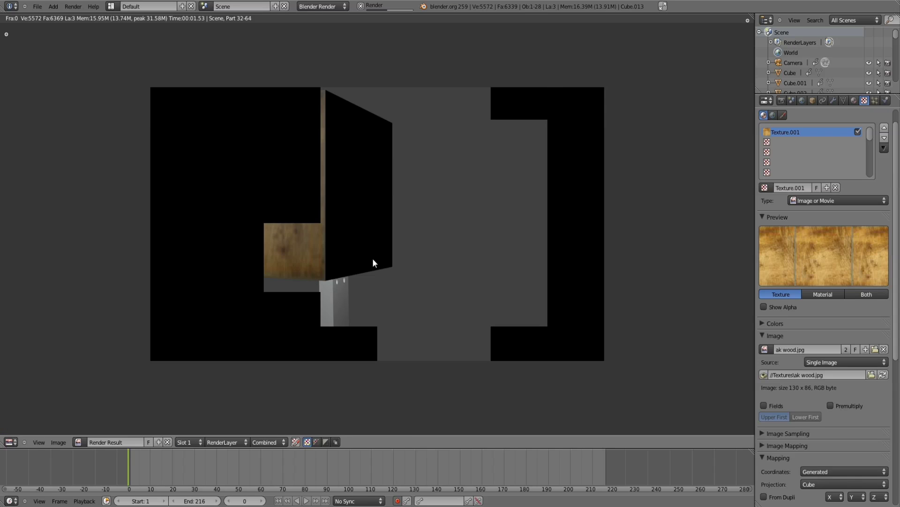
Change the render result area back to the 3D view and delete the existing textured cube
click(11, 442)
click(29, 422)
middle_drag(371, 300, 424, 293)
scroll(413, 299, up, 6)
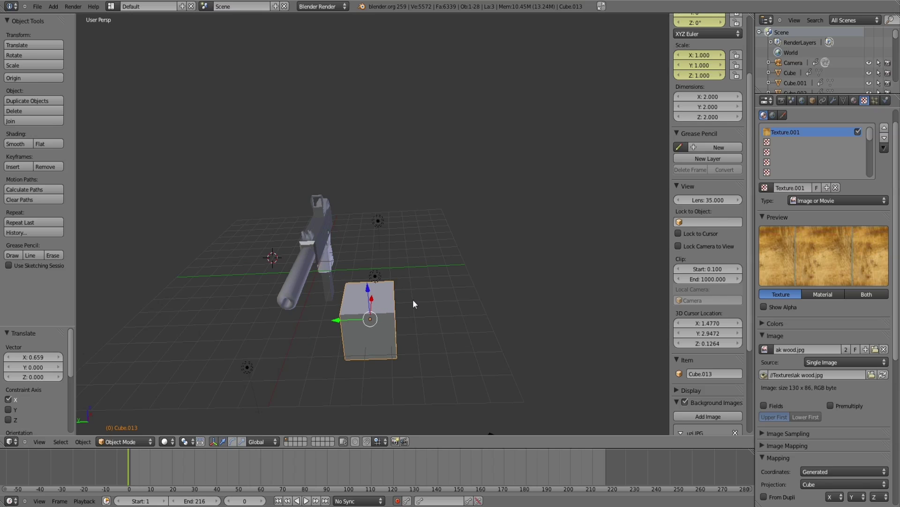
key(x)
click(407, 305)
Add a new cube mesh to the scene
middle_drag(406, 304, 462, 319)
key(shift+a)
mouse_move(407, 258)
click(433, 269)
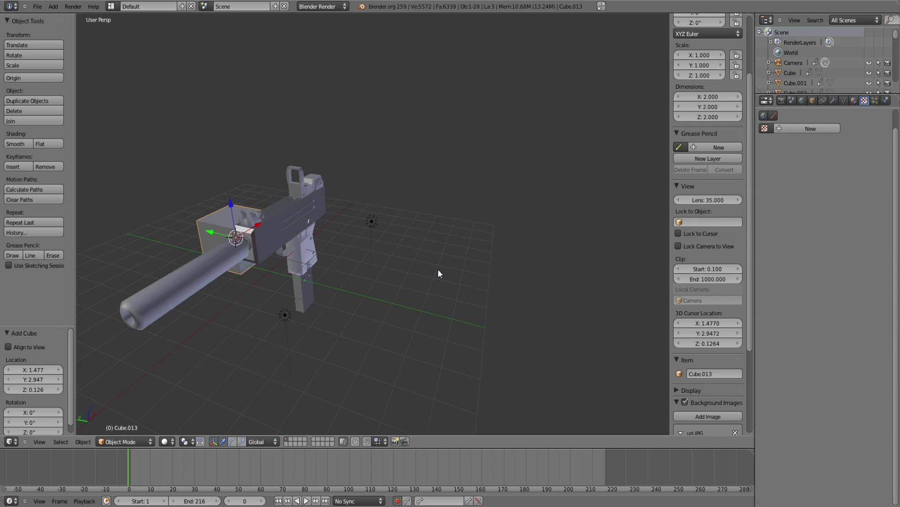
Move the new cube along the Y axis clear of the gun, then about -1.316 along the X axis
key(g)
key(y)
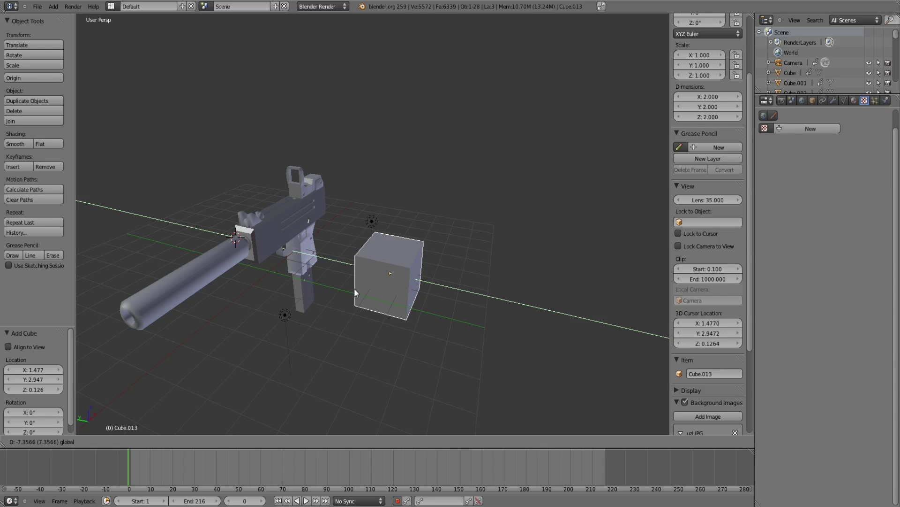
click(354, 288)
key(g)
key(x)
click(390, 286)
scroll(390, 300, up, 5)
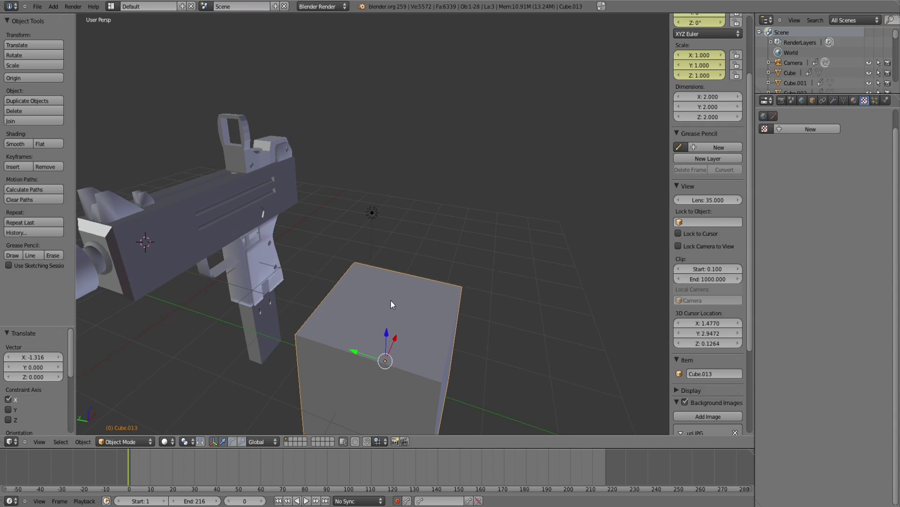
middle_drag(390, 250, 392, 197)
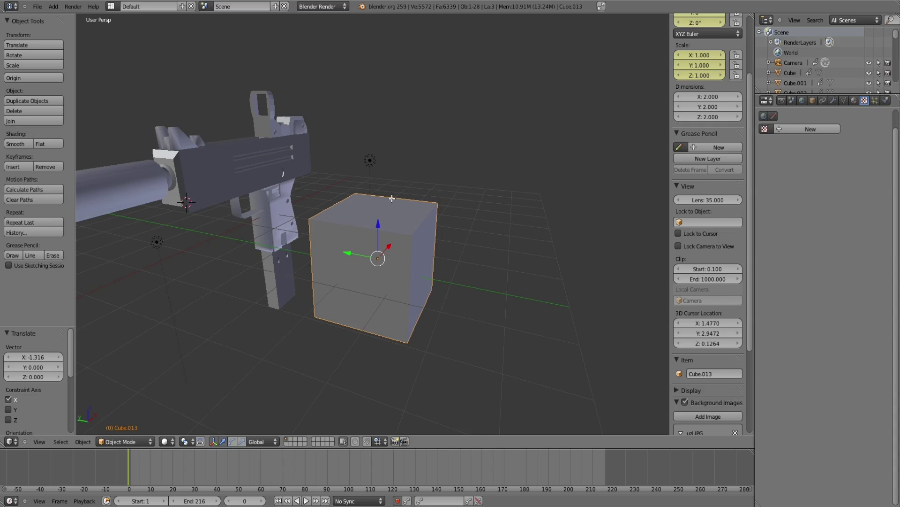
Unwrap all faces of the cube in Edit Mode with Smart UV Project, using an angle limit of 66.00 and an island margin of 0.00
key(Tab)
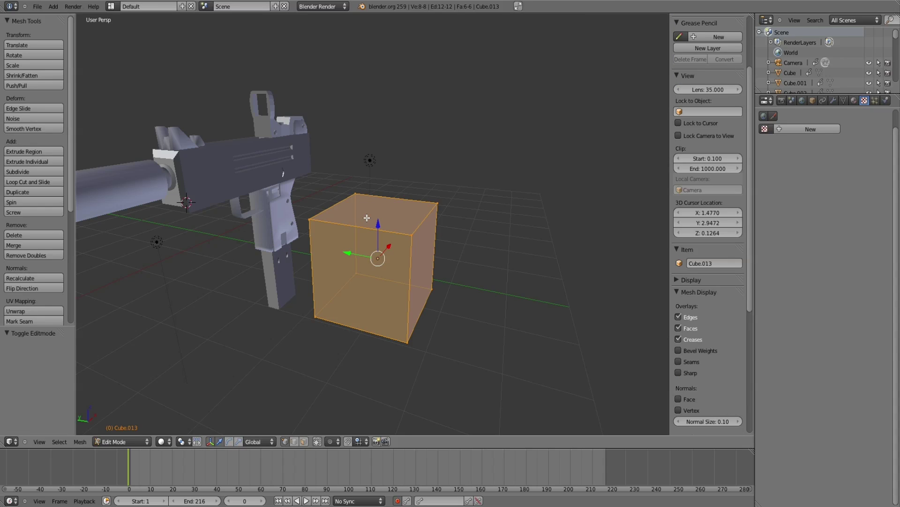
key(a)
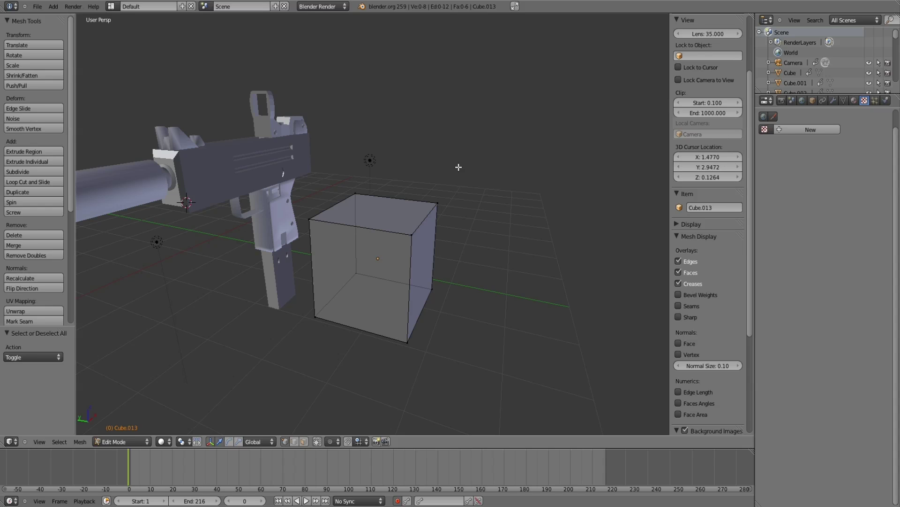
key(a)
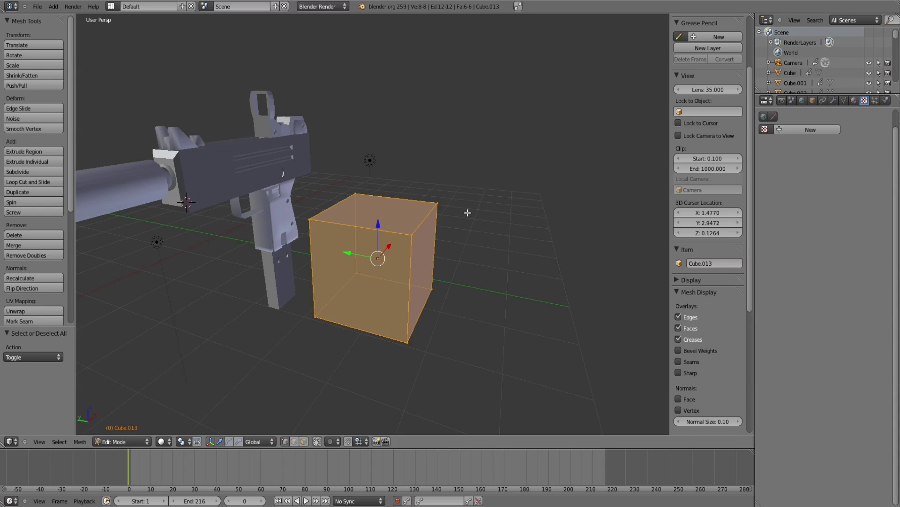
key(p)
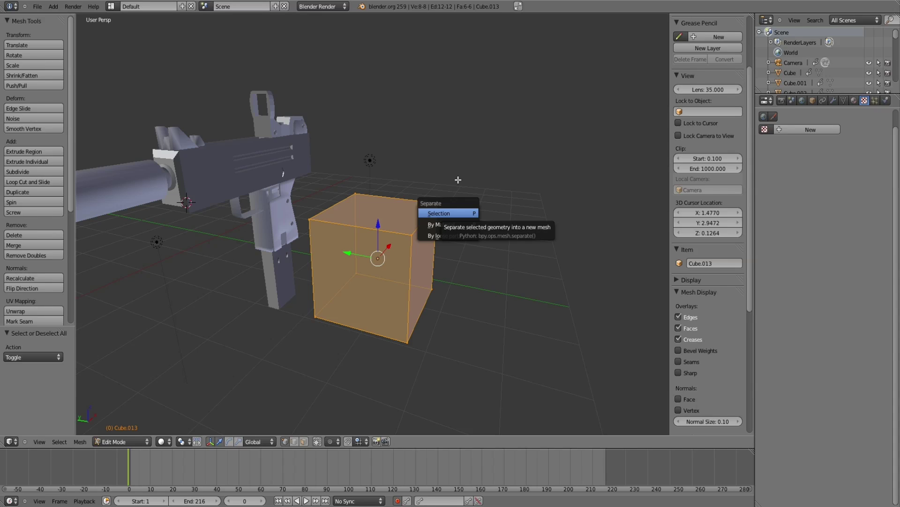
key(Escape)
key(u)
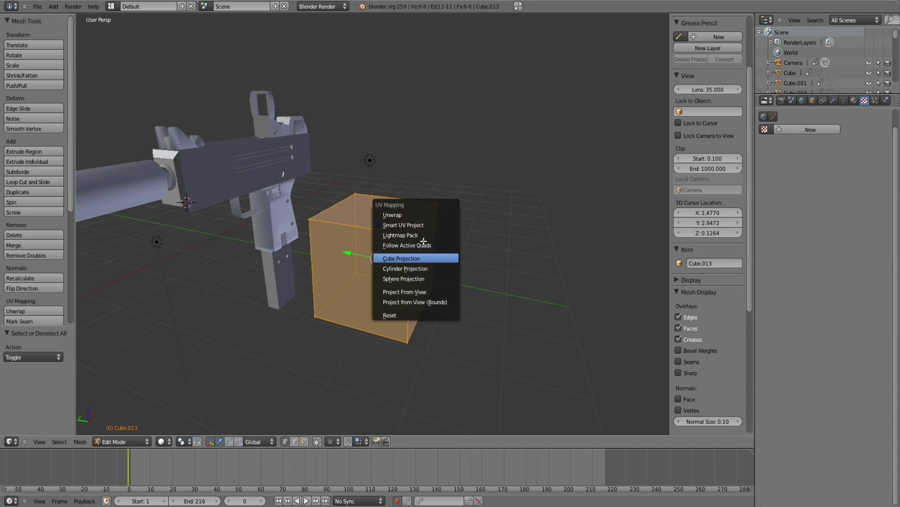
click(420, 225)
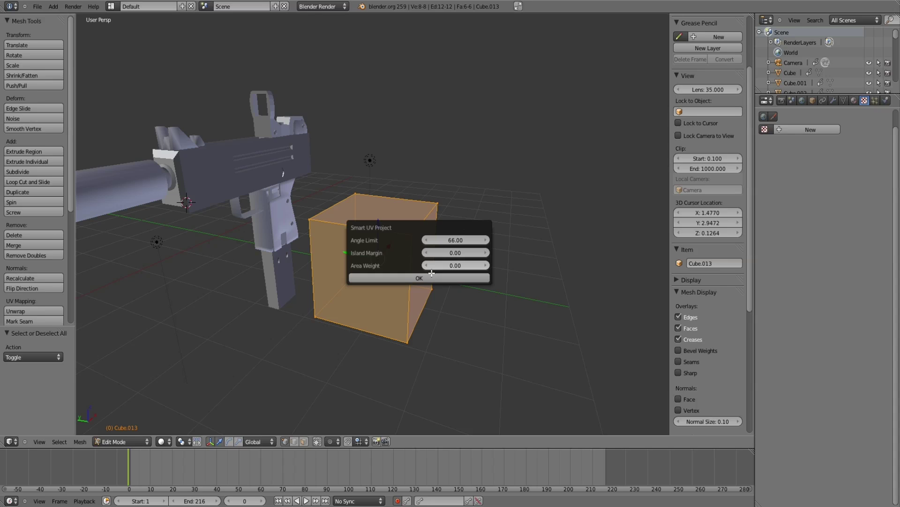
click(428, 276)
click(459, 198)
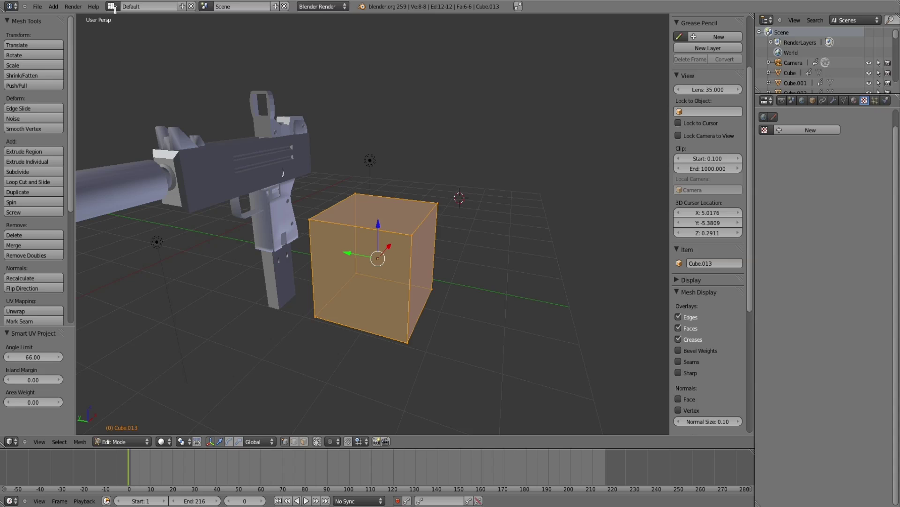
Switch the screen layout to UV Editing and bring the unwrapped cube into view in the 3D viewport
click(112, 6)
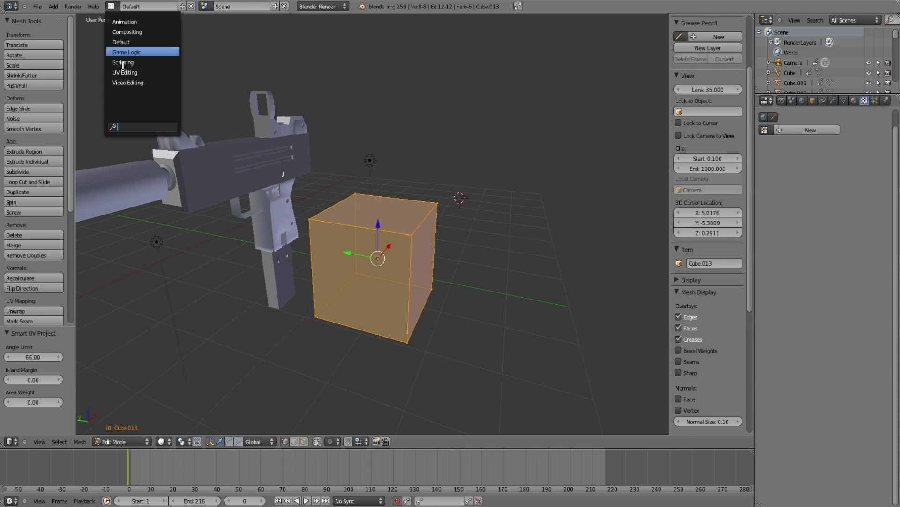
click(242, 60)
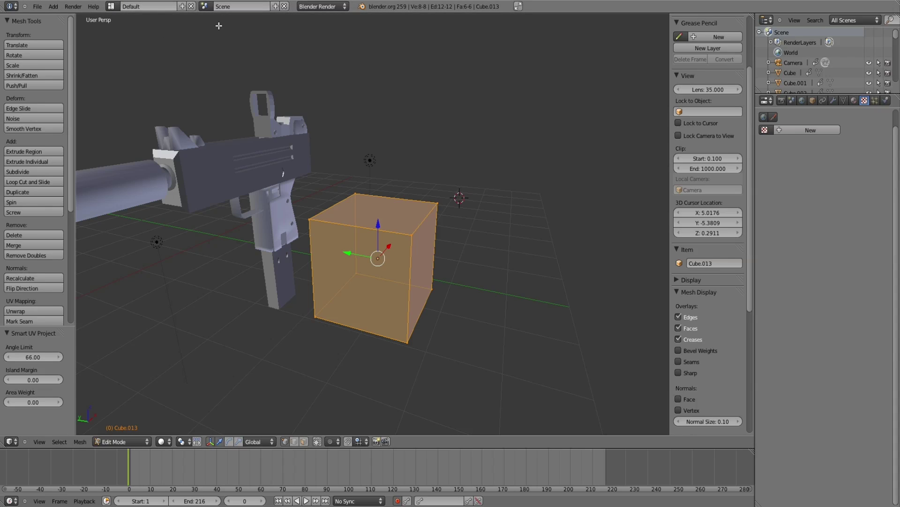
click(112, 6)
click(124, 73)
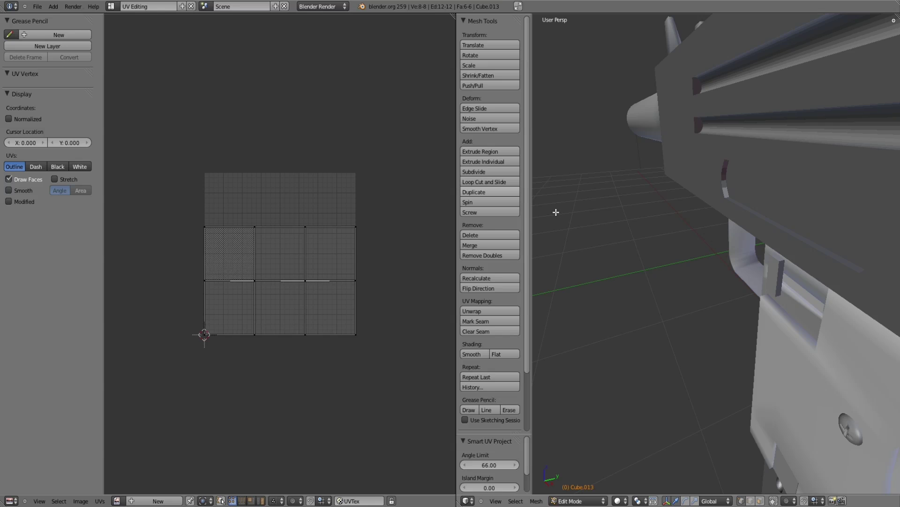
middle_drag(555, 209, 615, 296)
scroll(382, 256, up, 1)
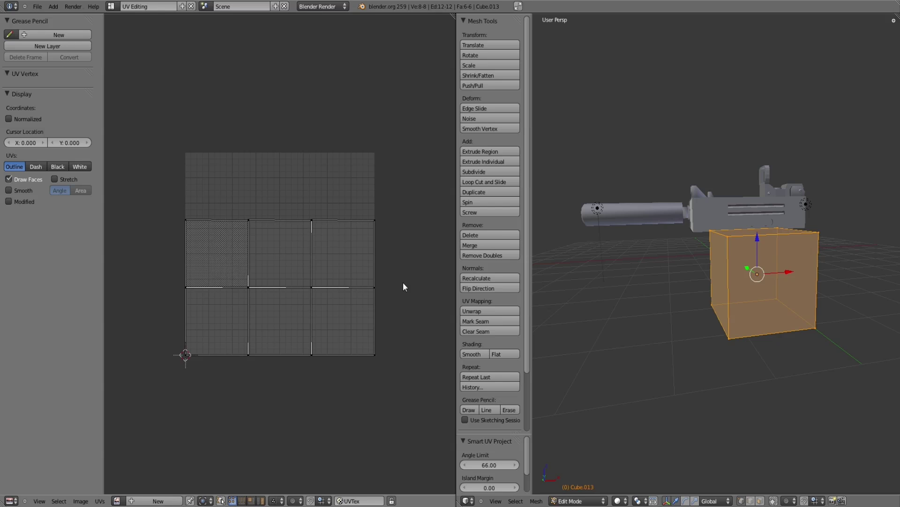
Set the UV editor to face selection and move the upper-right UV face about 0.008 in X and 0.054 in Y
scroll(403, 283, up, 2)
right_click(386, 256)
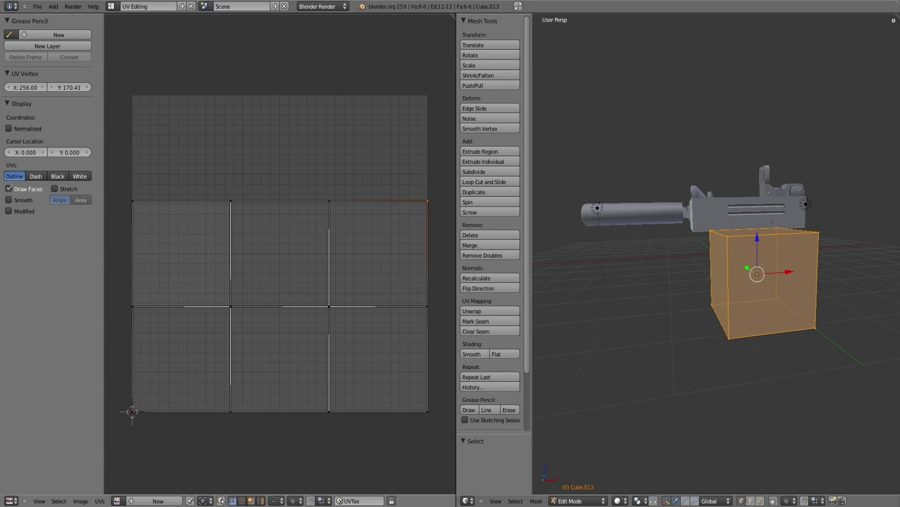
click(251, 501)
right_click(370, 269)
key(g)
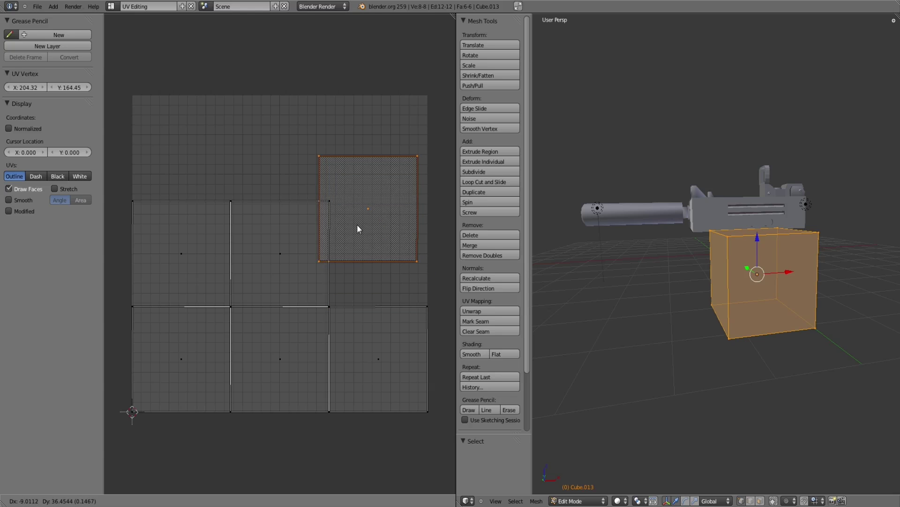
click(373, 257)
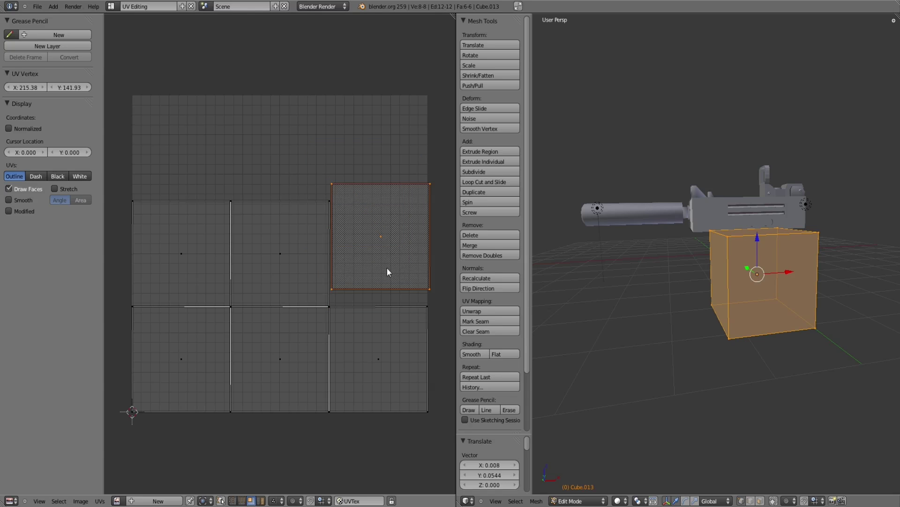
scroll(387, 269, down, 1)
middle_drag(811, 333, 747, 366)
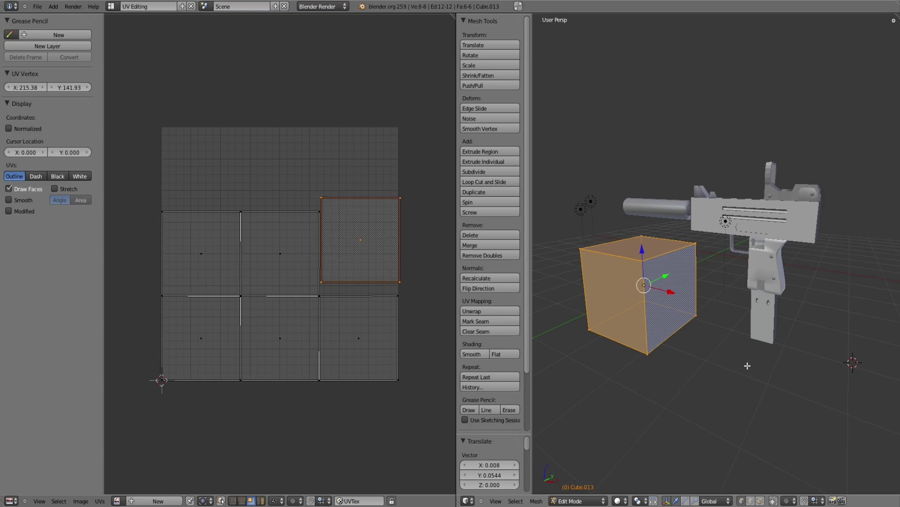
key(u)
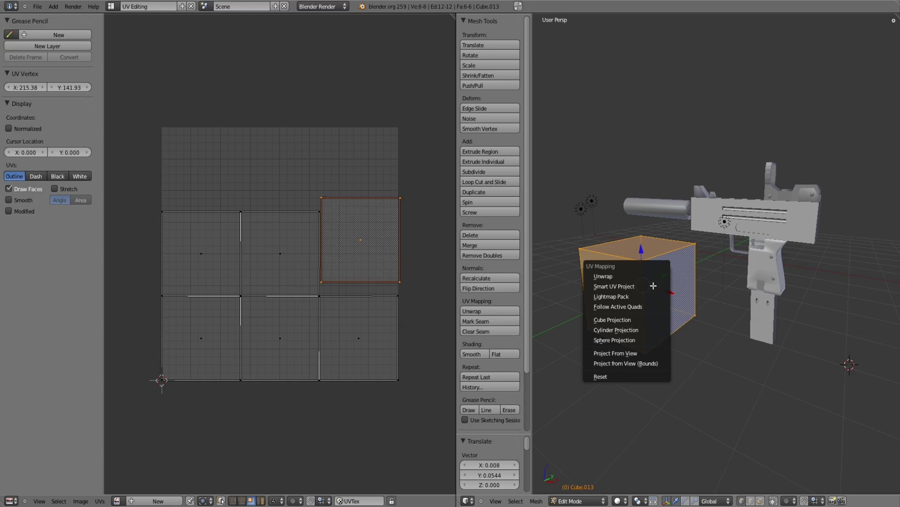
click(712, 292)
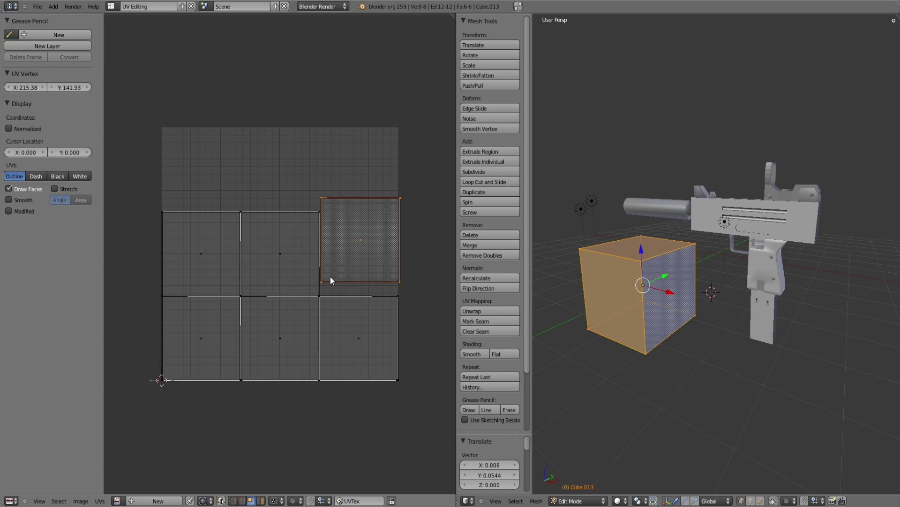
Move the upper-right UV face down about 0.048 to line it up with the neighbouring faces
scroll(331, 277, up, 2)
scroll(360, 285, down, 1)
middle_drag(381, 251, 353, 223)
mouse_move(387, 222)
right_down()
mouse_move(386, 211)
mouse_move(387, 234)
right_up()
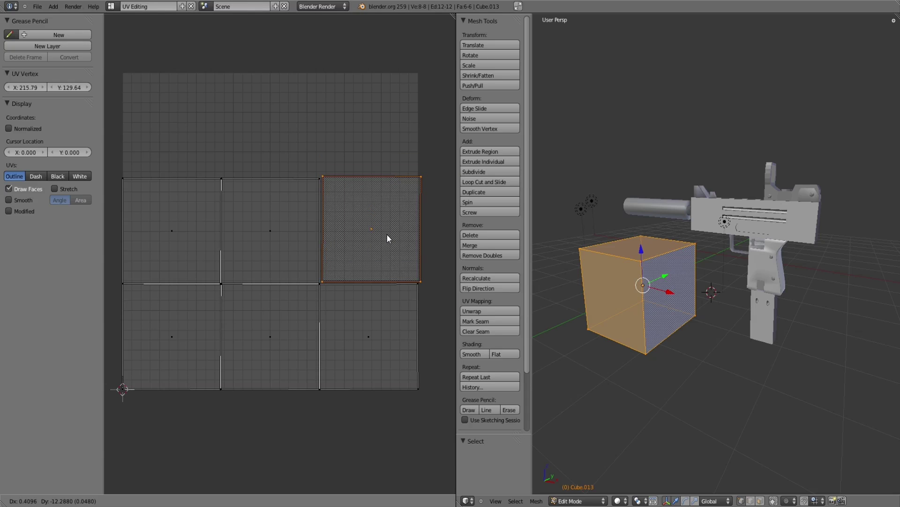
click(412, 142)
scroll(358, 275, down, 1)
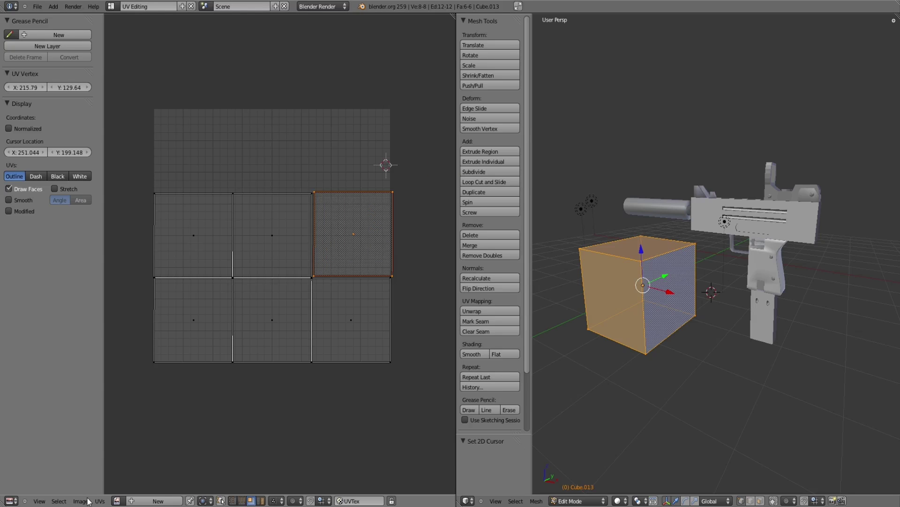
Open the image Oven front.jpg from the Textures folder as the background of the UV layout
click(81, 501)
click(93, 480)
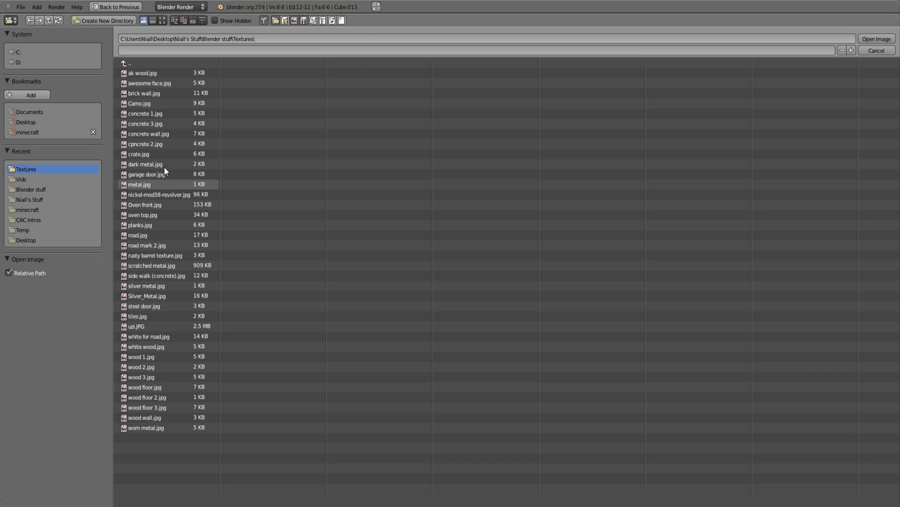
click(160, 205)
double_click(160, 207)
scroll(311, 312, down, 2)
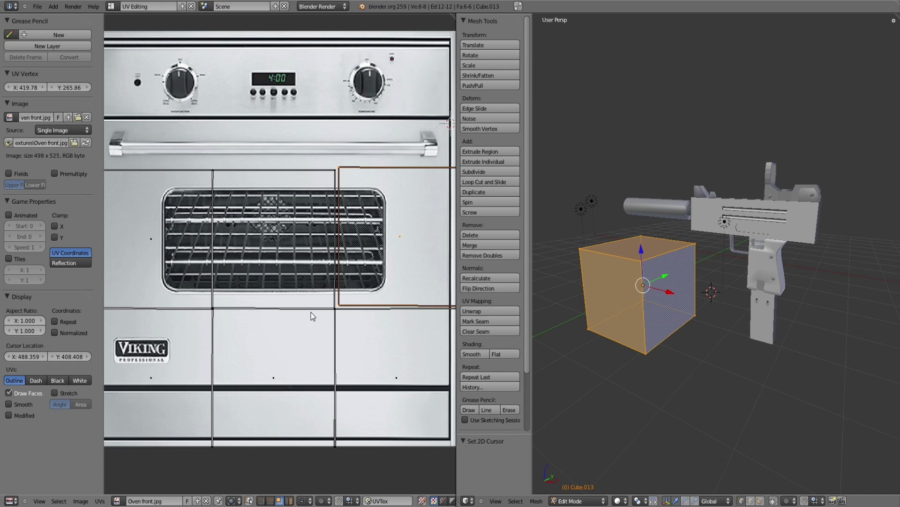
scroll(348, 303, down, 1)
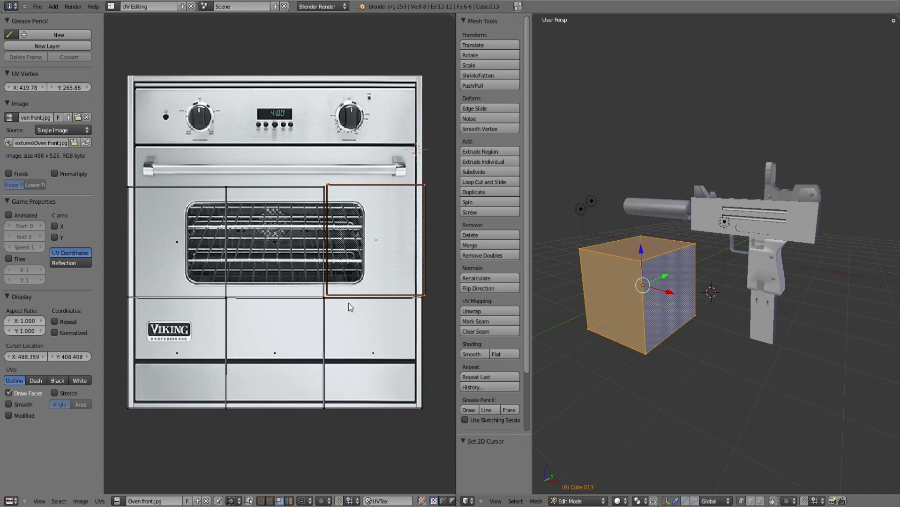
Move the upper-right UV face over the oven window, about -0.069 in X and 0.037 in Y
mouse_move(368, 281)
middle_down()
mouse_move(379, 298)
mouse_move(369, 290)
middle_up()
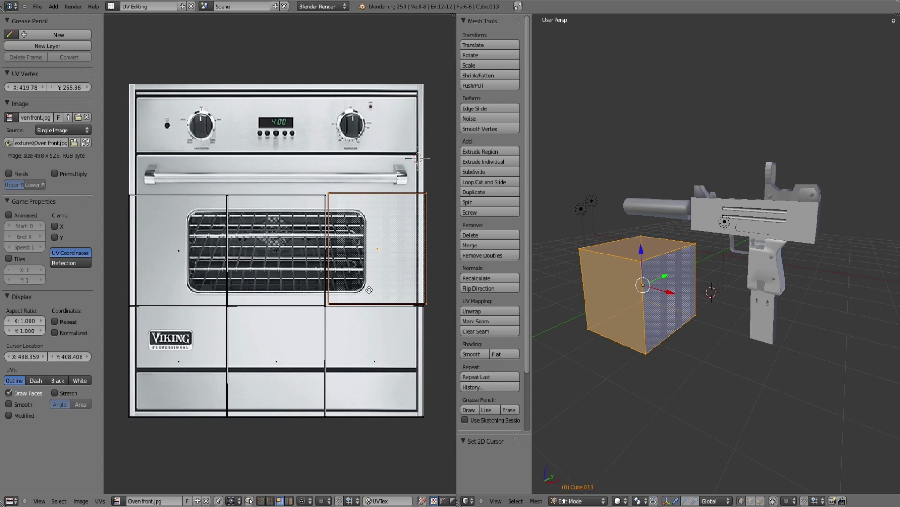
middle_drag(370, 289, 368, 289)
right_click(430, 268)
key(g)
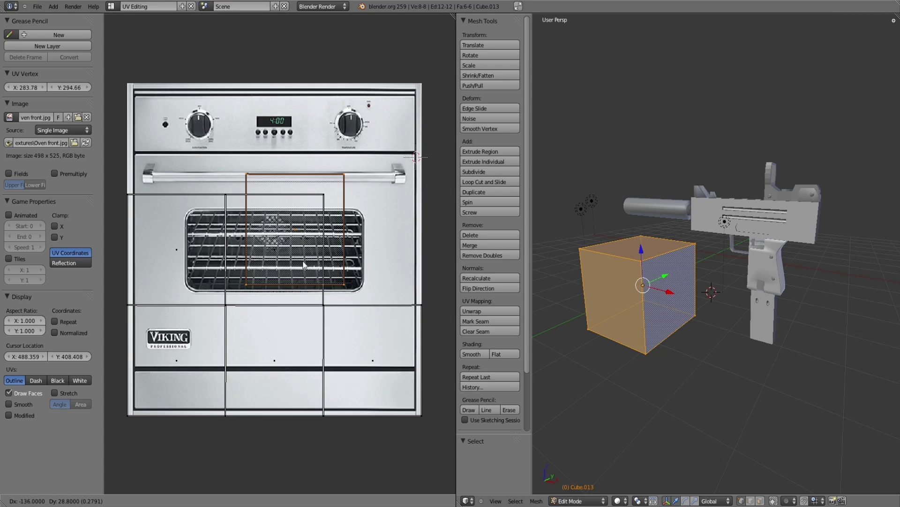
click(322, 267)
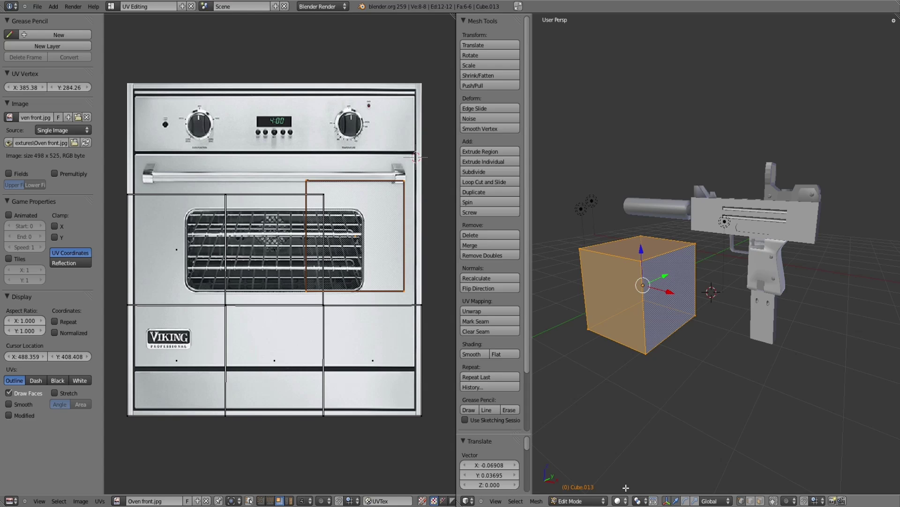
Set the 3D viewport shading to Textured and turn the view to show the oven image on the cube
click(744, 157)
click(624, 502)
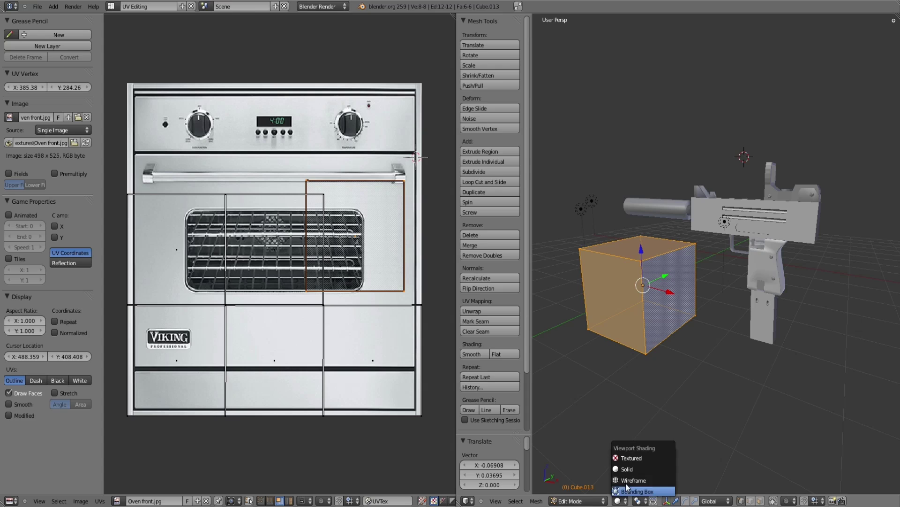
click(634, 457)
mouse_move(635, 457)
middle_down()
mouse_move(707, 366)
mouse_move(742, 373)
mouse_move(726, 395)
mouse_move(730, 366)
mouse_move(747, 373)
mouse_move(806, 354)
mouse_move(788, 359)
middle_up()
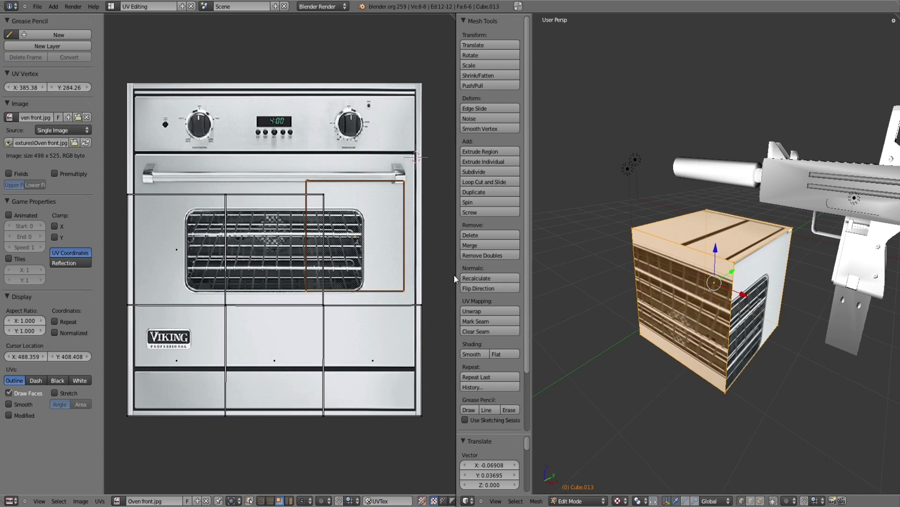
Shift the upper-middle UV face slightly and move the upper-right one about 0.053 in X and -0.027 in Y
mouse_move(380, 259)
right_down()
mouse_move(383, 243)
mouse_move(401, 266)
mouse_move(373, 283)
mouse_move(407, 287)
mouse_move(391, 264)
mouse_move(270, 230)
mouse_move(277, 225)
mouse_move(282, 254)
mouse_move(274, 262)
mouse_move(394, 271)
right_up()
click(273, 262)
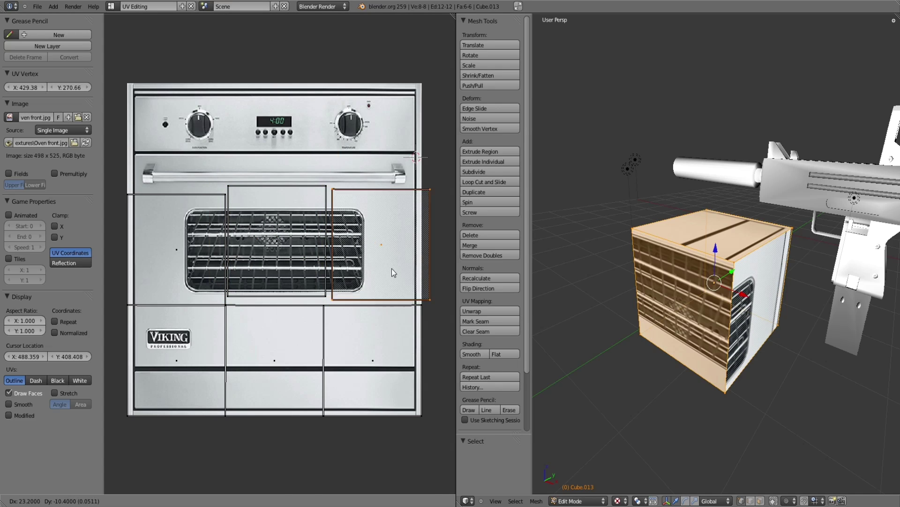
click(396, 274)
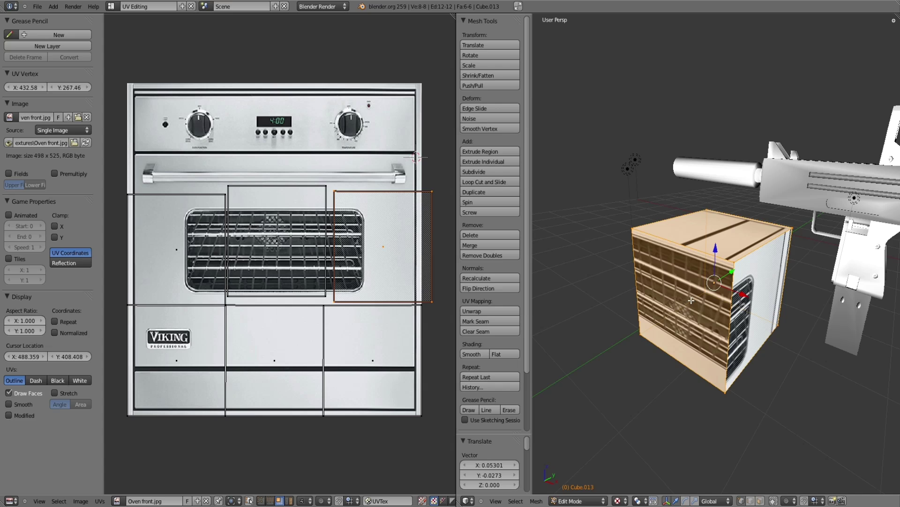
scroll(691, 301, up, 5)
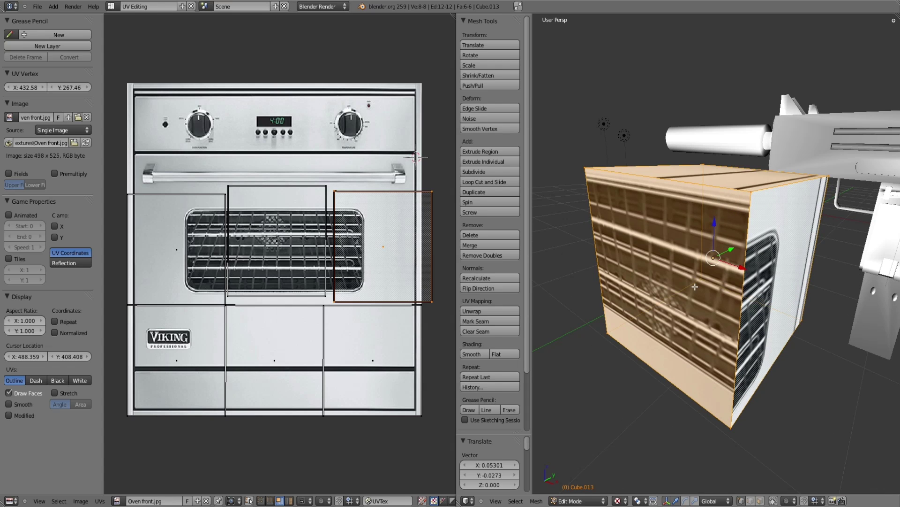
Scale the upper-middle UV face up about 3 times to cover the whole oven image and shift it about 0.006 in X and -0.006 in Y
middle_drag(747, 340, 728, 312)
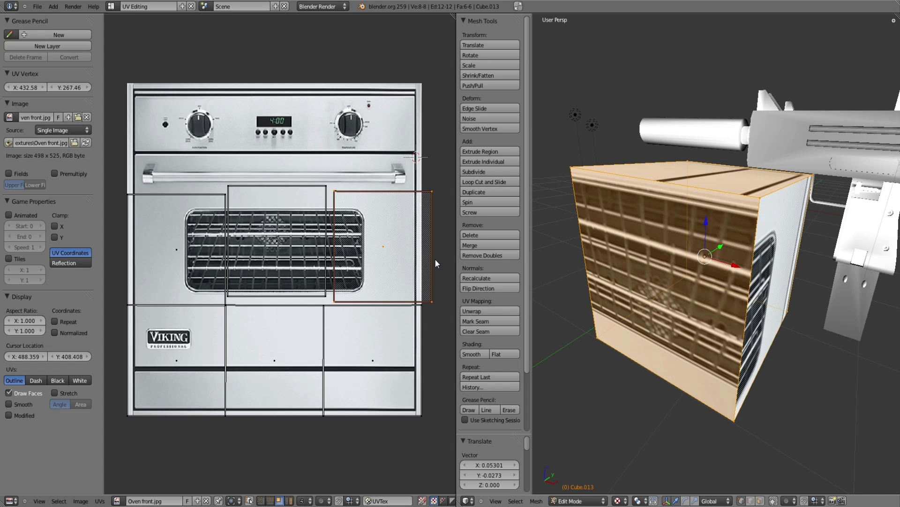
mouse_move(298, 287)
right_down()
mouse_move(299, 275)
mouse_move(294, 289)
right_up()
key(s)
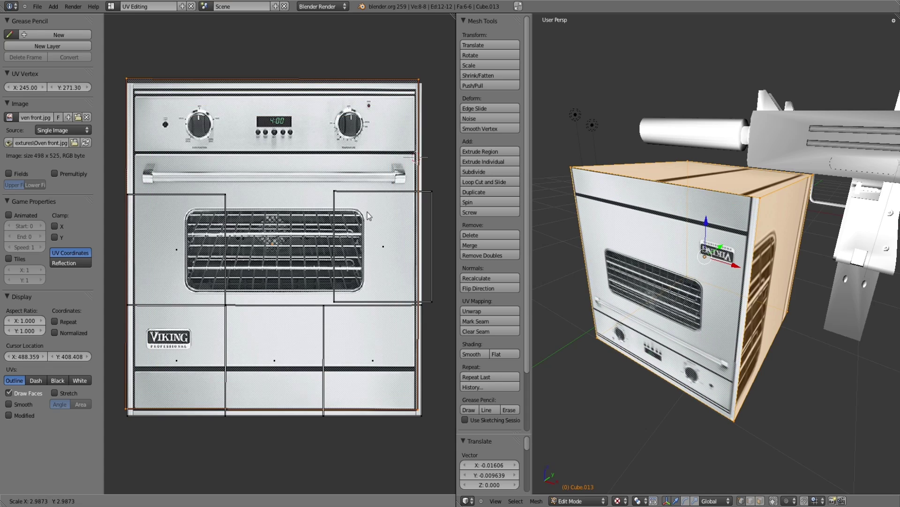
click(370, 213)
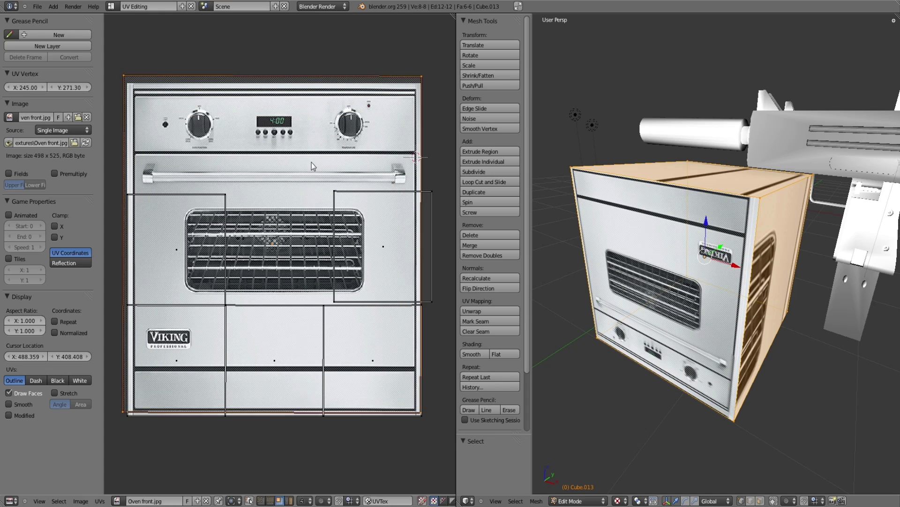
right_drag(311, 163, 311, 165)
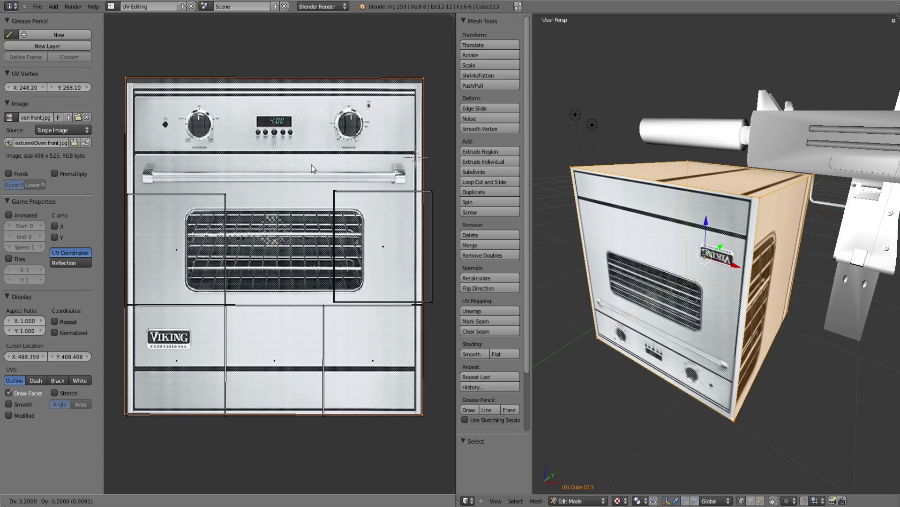
right_drag(311, 165, 311, 165)
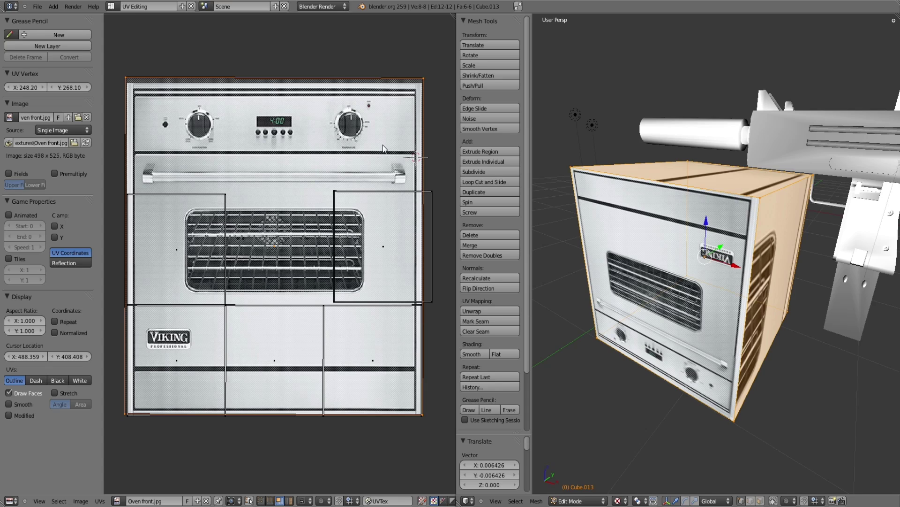
key(w)
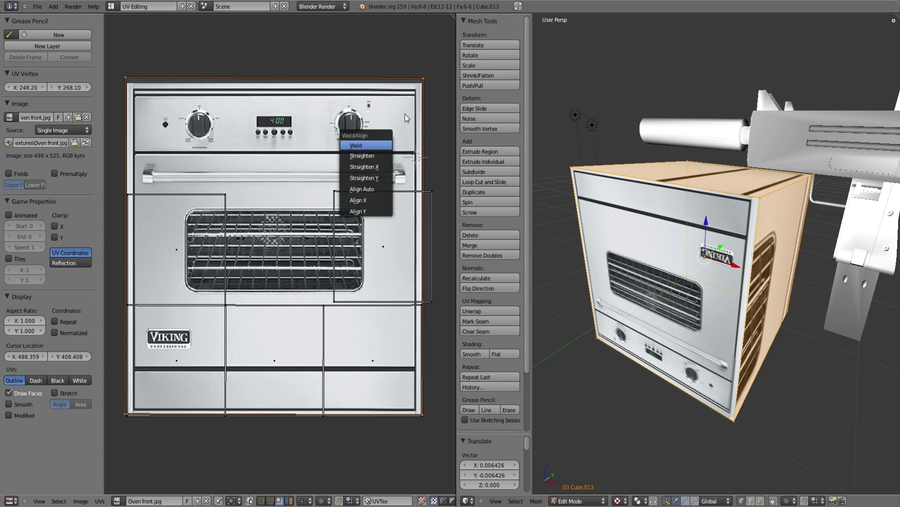
scroll(429, 283, down, 2)
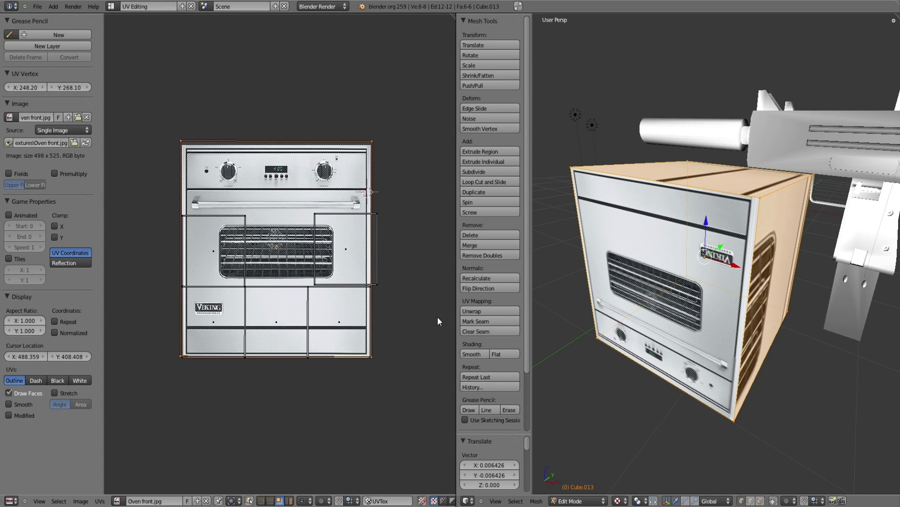
scroll(438, 317, up, 2)
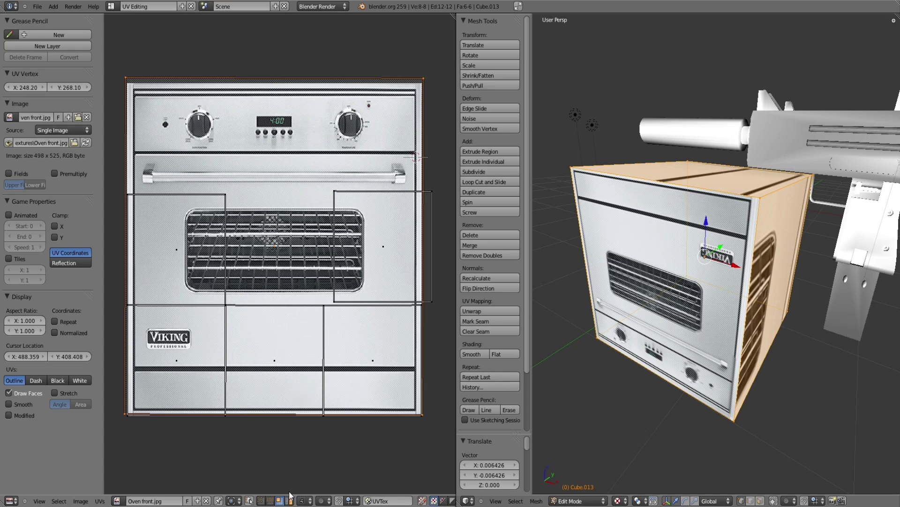
Use face selection to move the upper-right UV face about -0.074 in X and -0.021 in Y
click(278, 480)
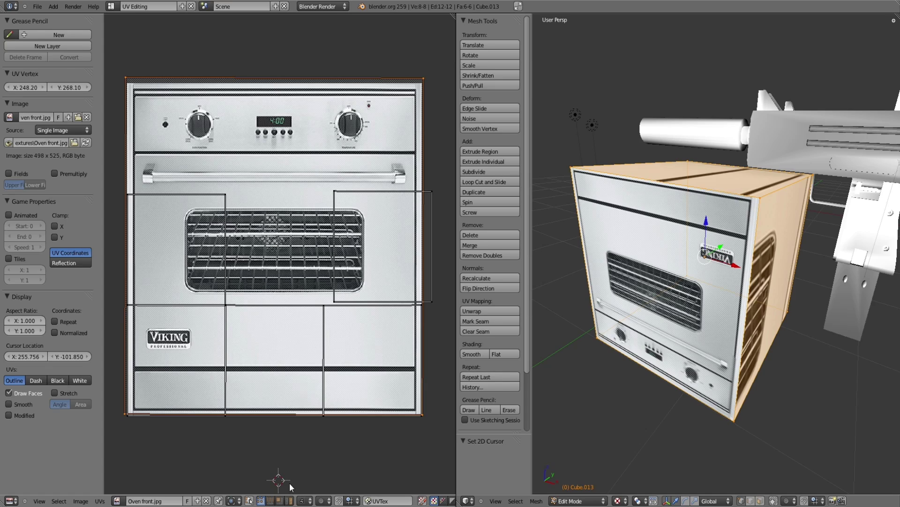
right_click(441, 296)
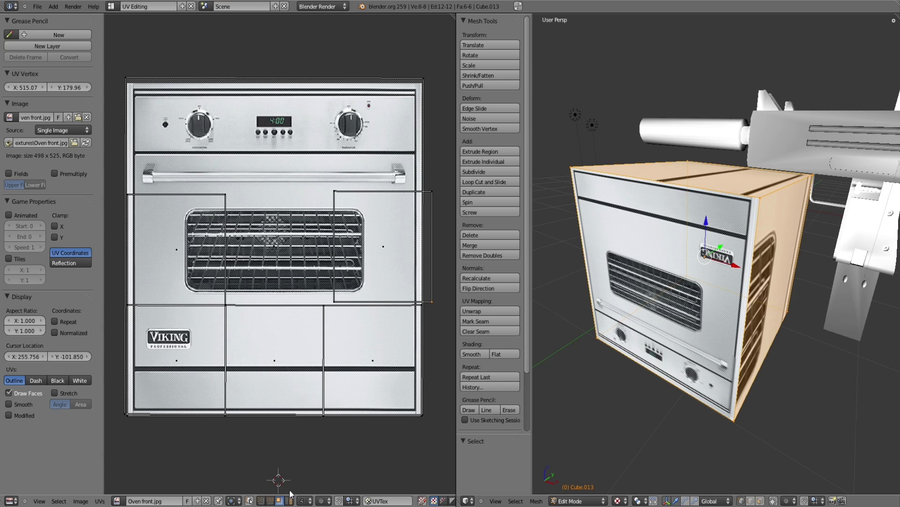
key(l)
key(g)
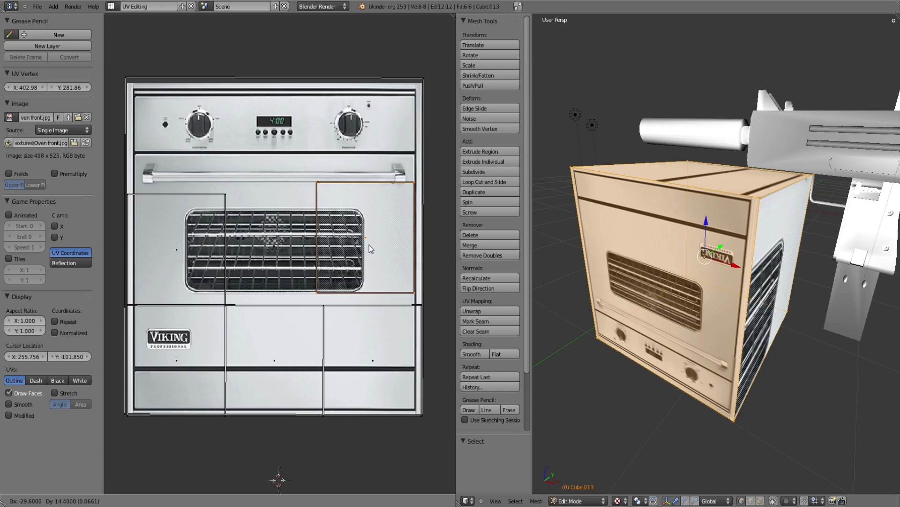
click(356, 280)
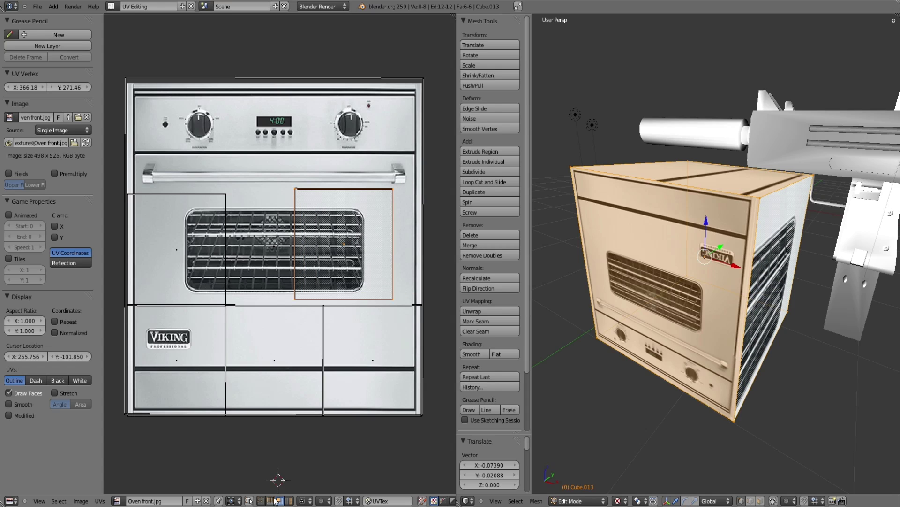
Try to move the outer vertical edge of the upper-right UV face in edge selection mode
right_click(387, 240)
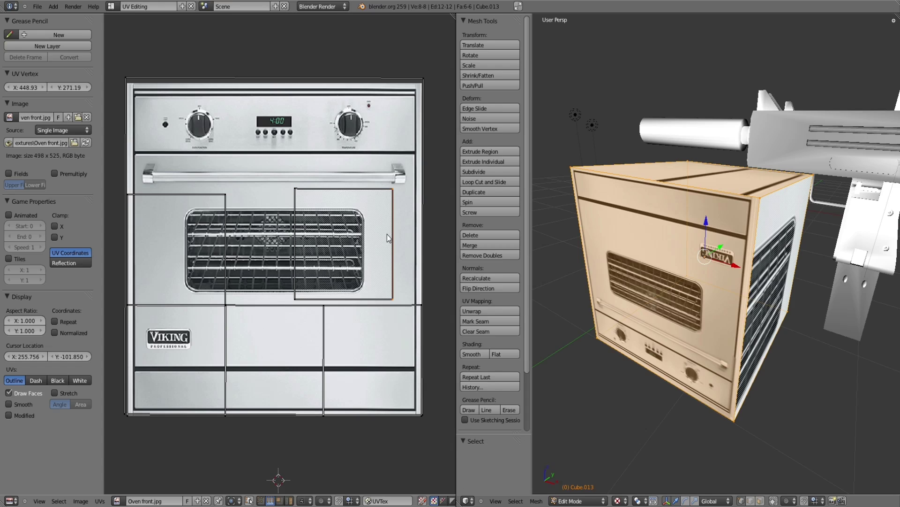
key(g)
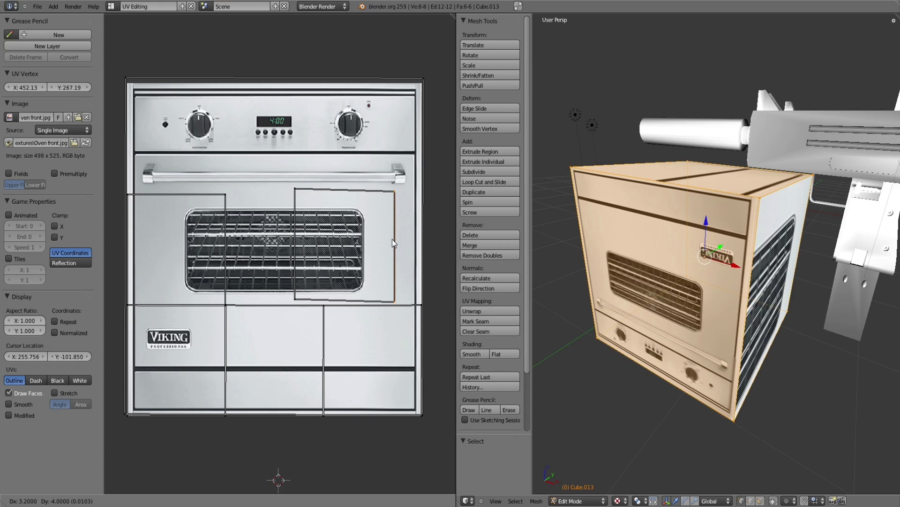
right_click(392, 238)
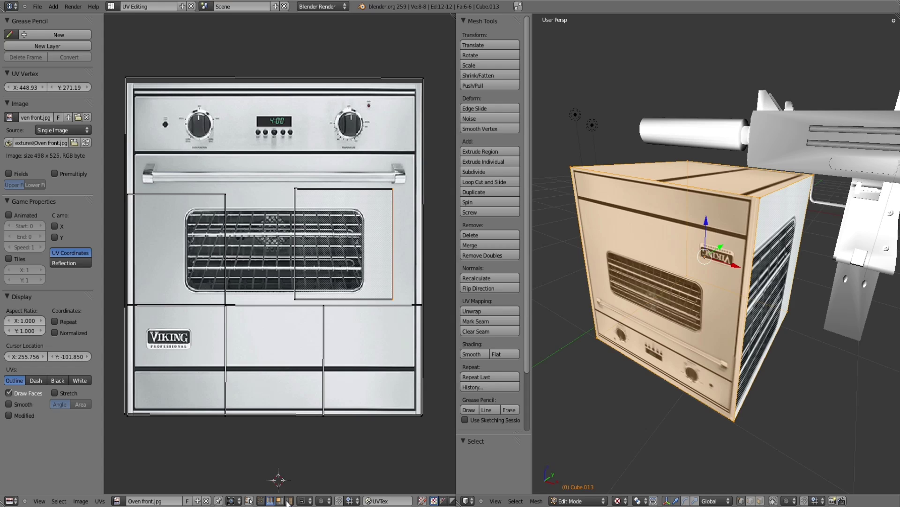
Move the upper-right UV face about 0.031 in X and 0.010 in Y, and again about -0.040 in X and 0.077 in Y
key(g)
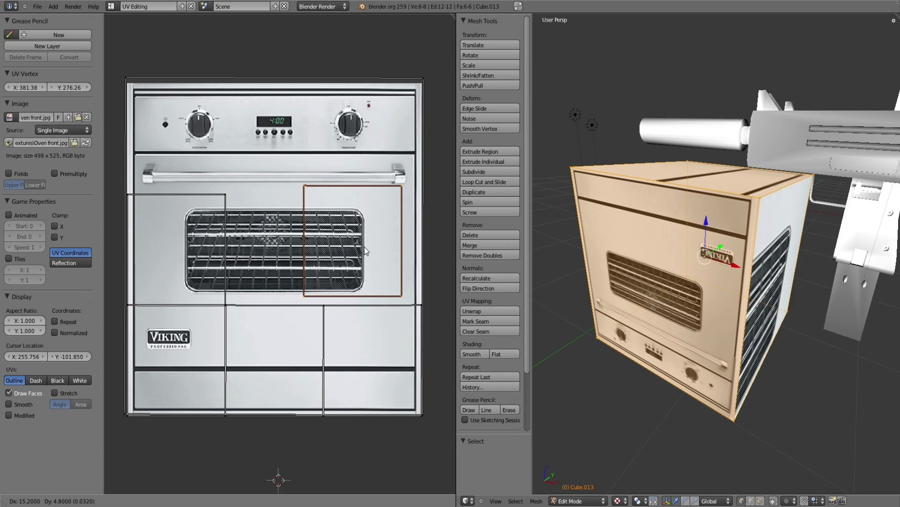
click(366, 251)
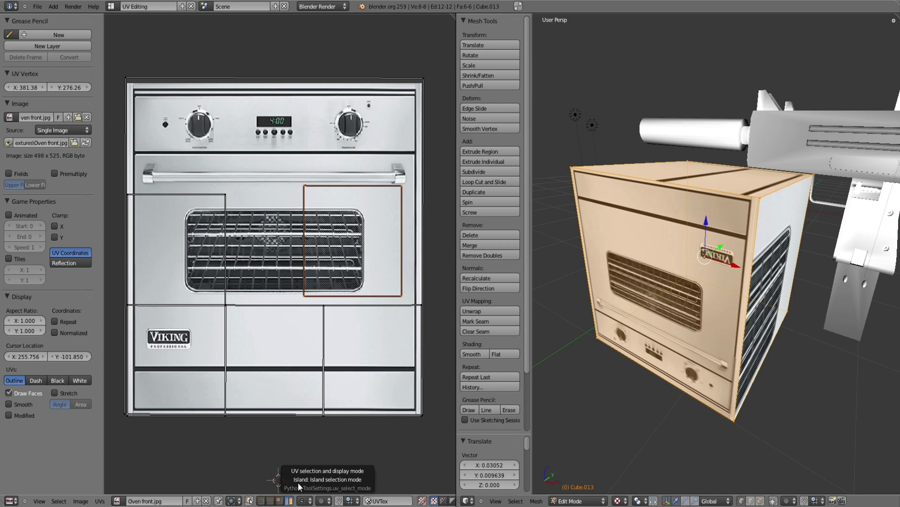
right_click(383, 246)
key(g)
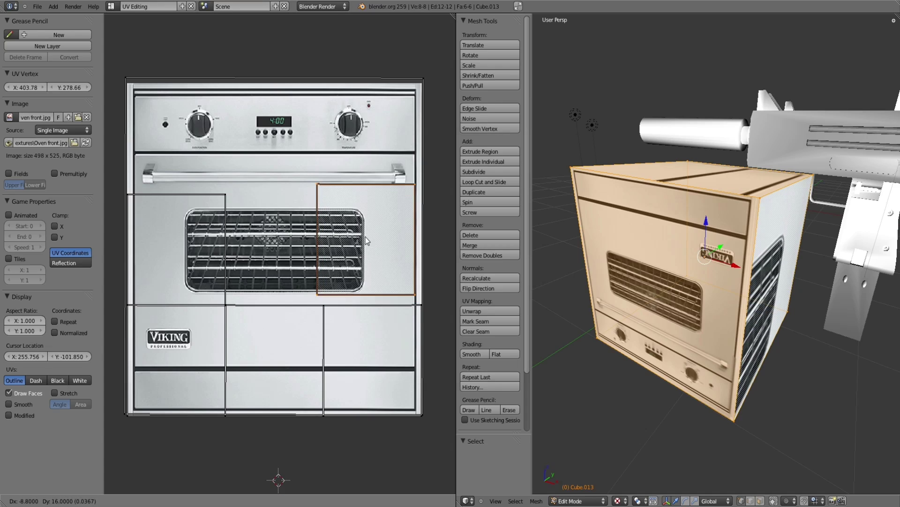
click(366, 237)
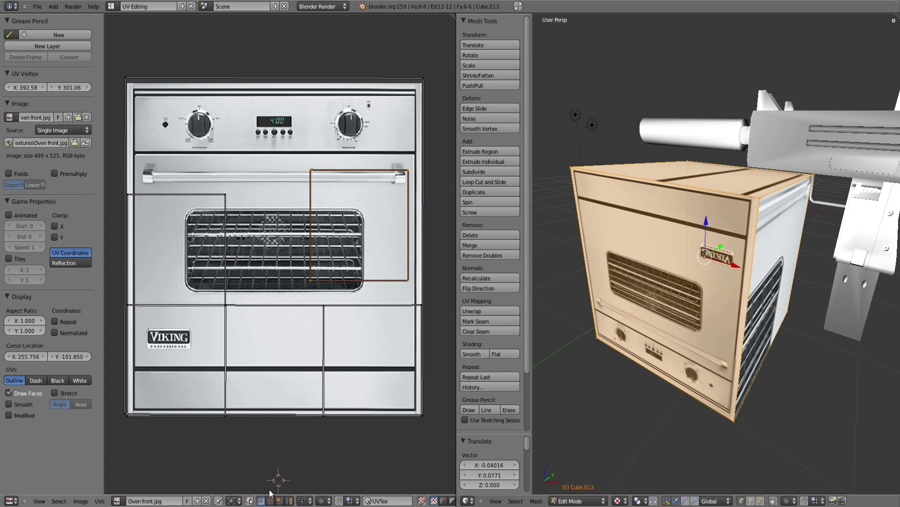
Try to move the upper-left corner vertex of the upper-right UV face in vertex selection mode
right_click(313, 172)
key(g)
key(Escape)
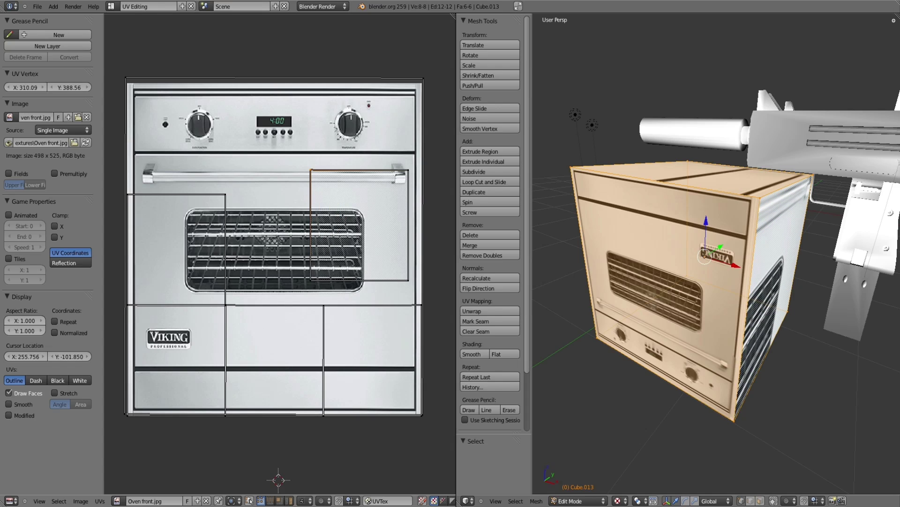
Turn the oven image upright on the front by swapping the large UV face's top and bottom edges and aligning them with the image borders
right_click(282, 75)
key(g)
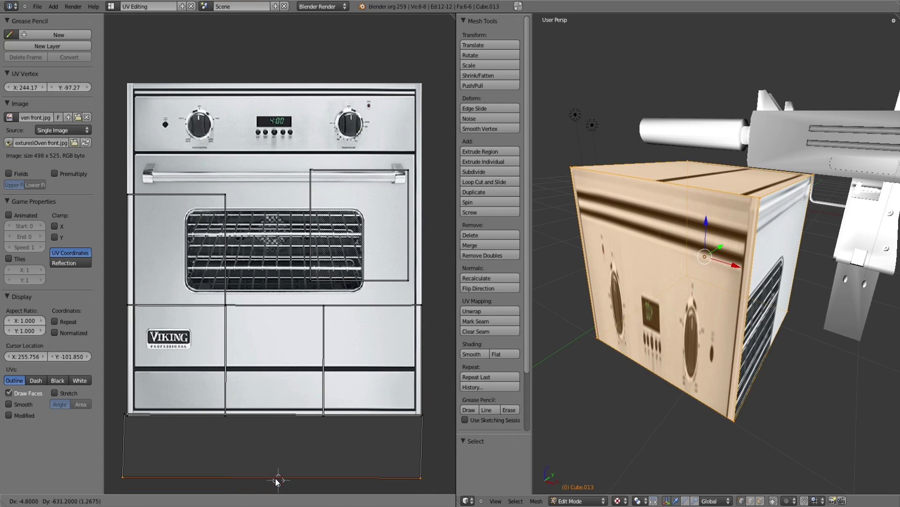
click(300, 412)
key(g)
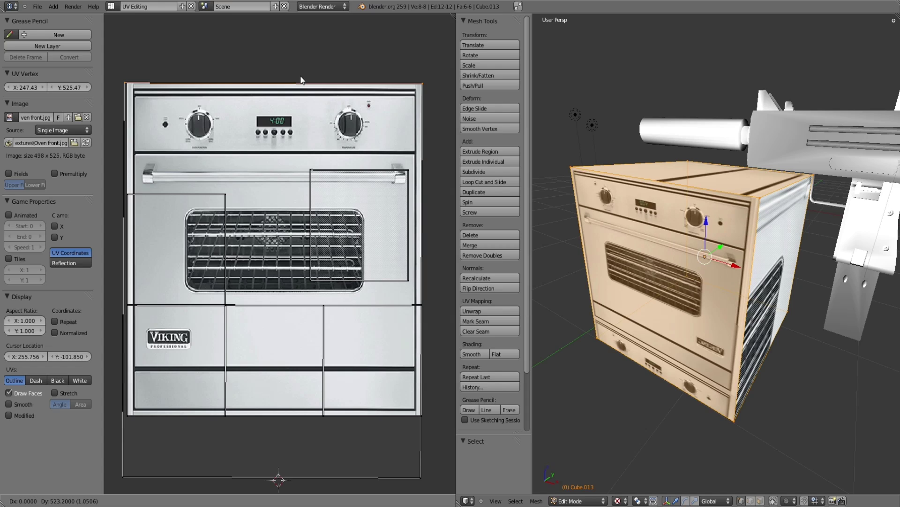
click(368, 416)
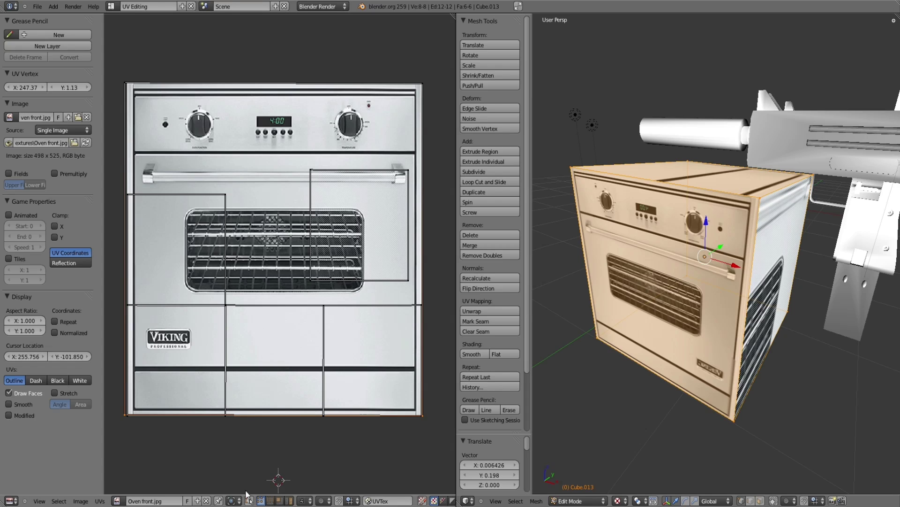
Pull the lower-left small face's corner onto the Viking logo and align the large UV face's two left corners with the oven image's corners
right_click(125, 415)
key(g)
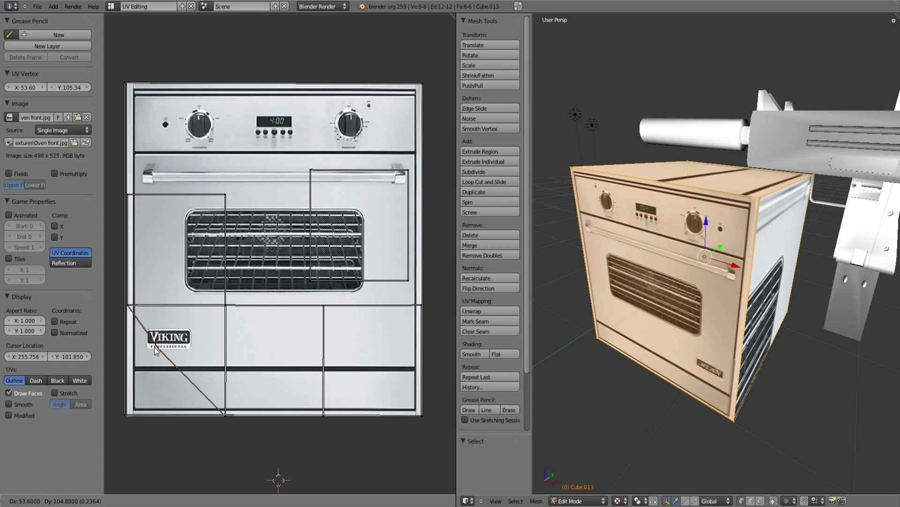
click(130, 416)
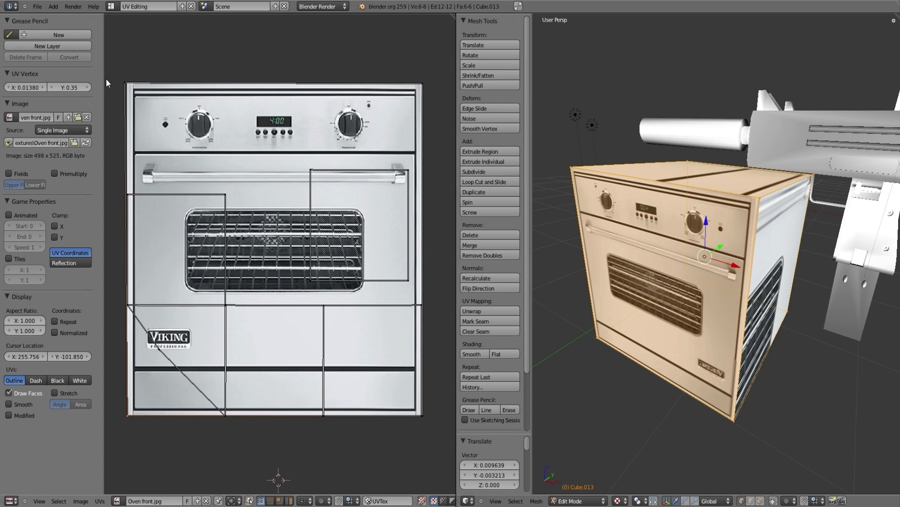
right_click(125, 83)
key(g)
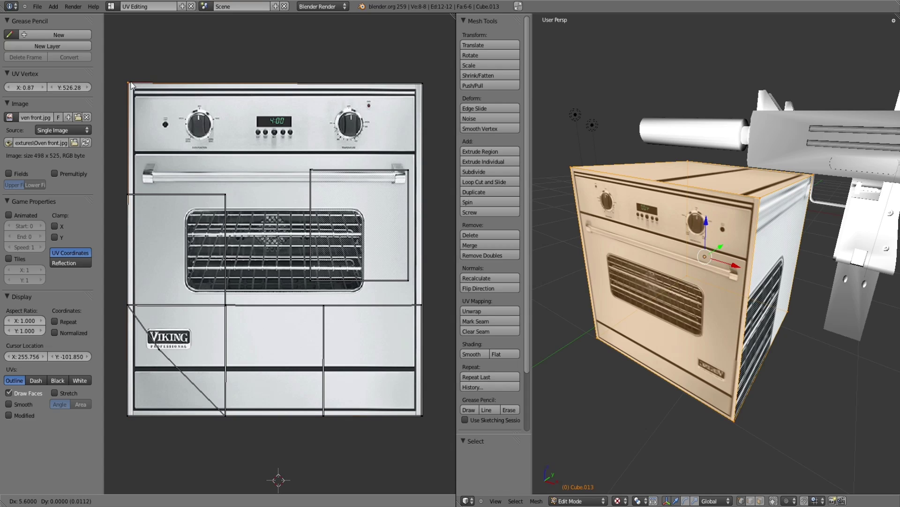
click(129, 85)
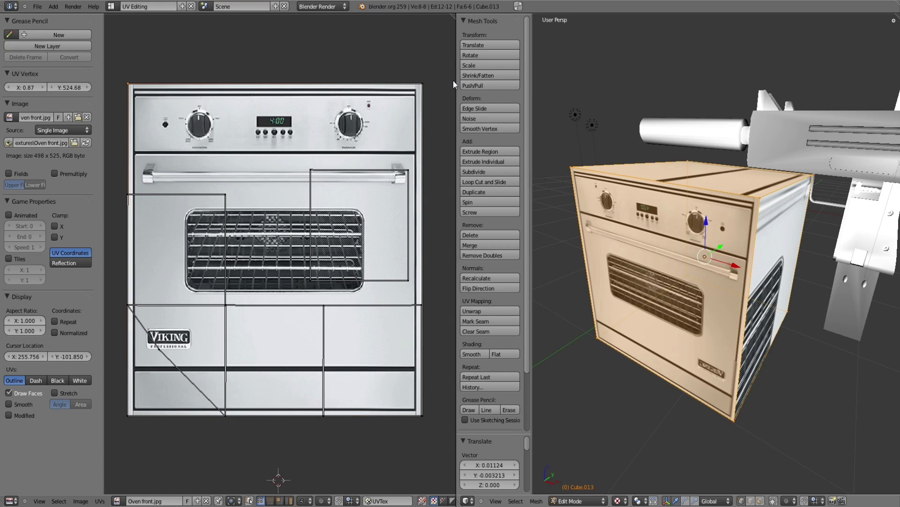
Move the upper-right UV face about 0.275 in X and -0.052 in Y, scale it by 2.385 and 1.406, and inspect the repeated side texture
click(451, 198)
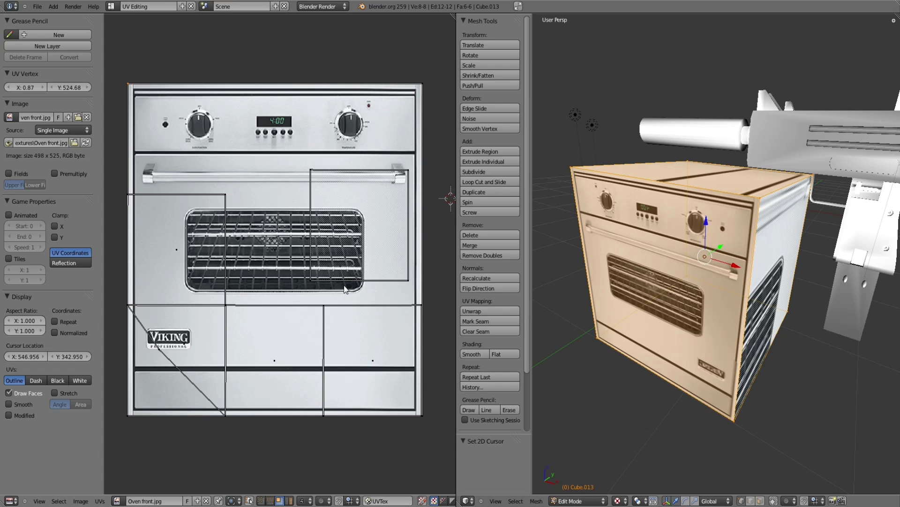
scroll(345, 289, down, 1)
right_click(334, 245)
key(g)
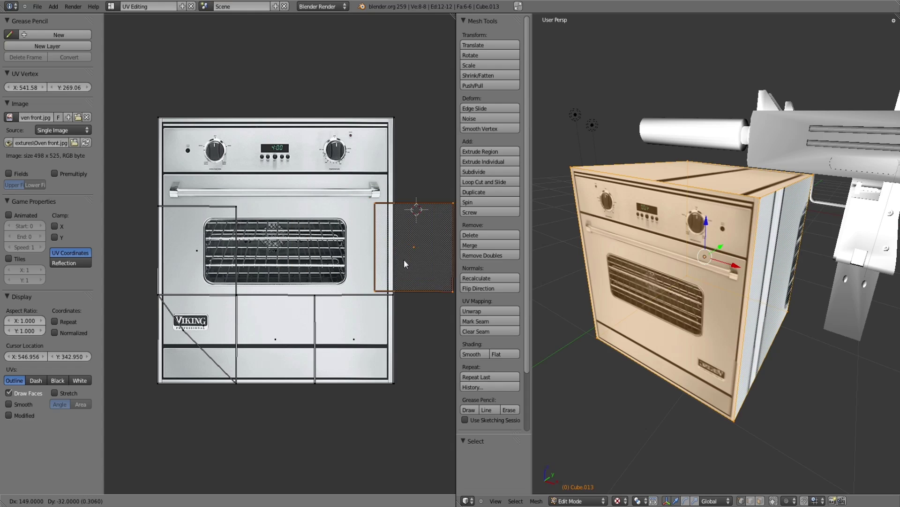
click(407, 260)
scroll(407, 259, down, 4)
key(s)
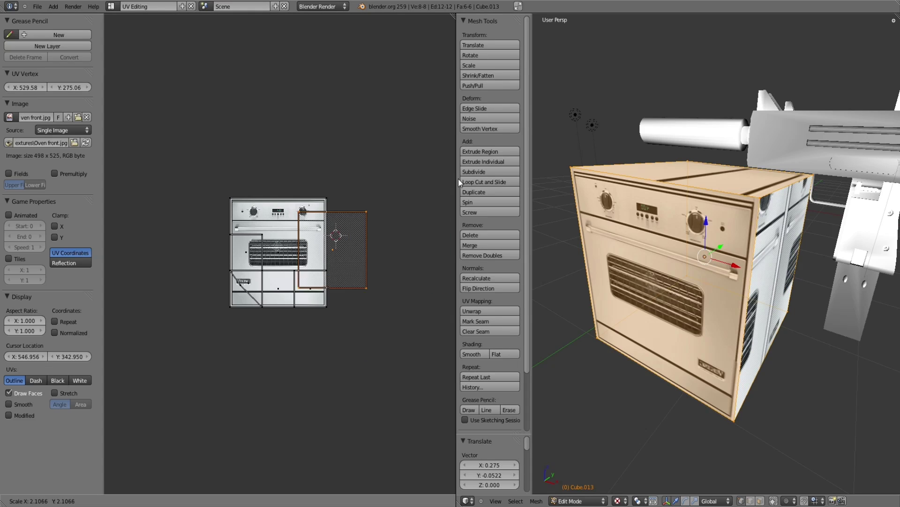
click(441, 142)
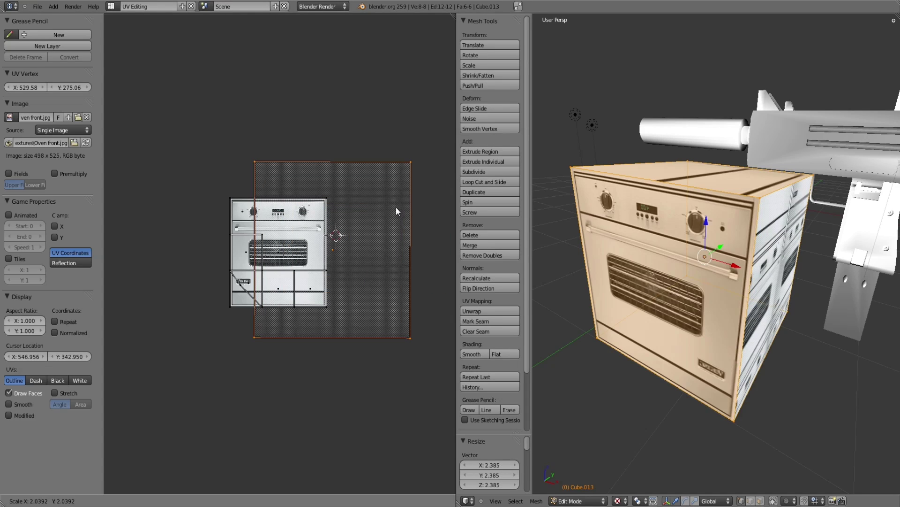
click(374, 219)
middle_drag(741, 315, 762, 343)
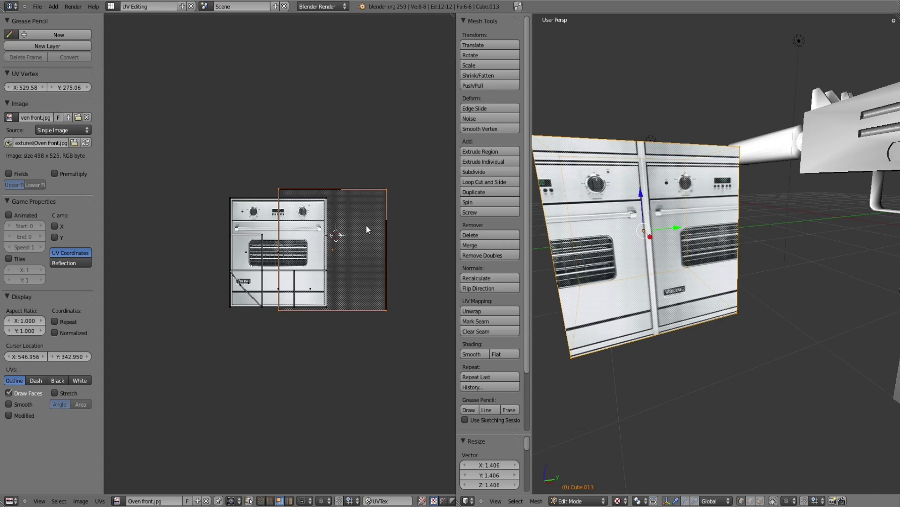
middle_drag(718, 274, 731, 304)
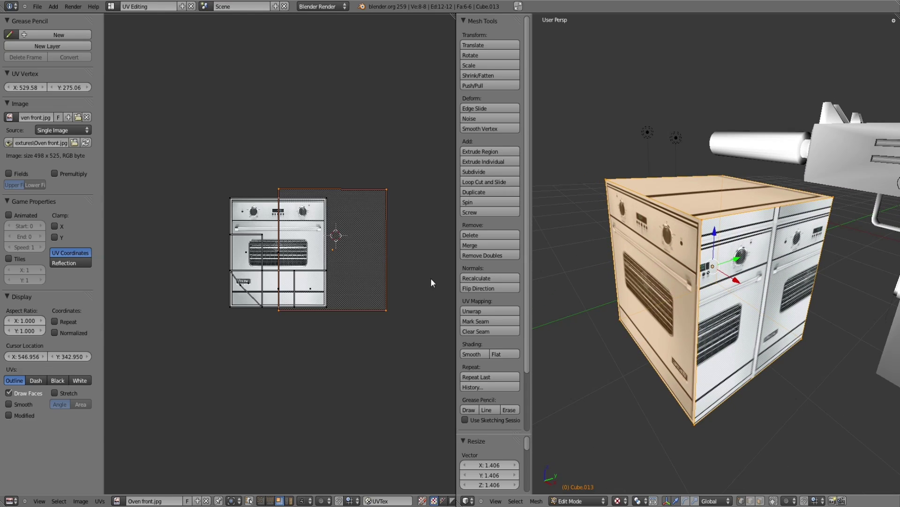
Shrink the upper-right UV face onto the plain area right of the oven window and scale the upper-left UV face to 0.312
scroll(430, 278, up, 3)
key(s)
click(388, 248)
right_drag(387, 248, 355, 242)
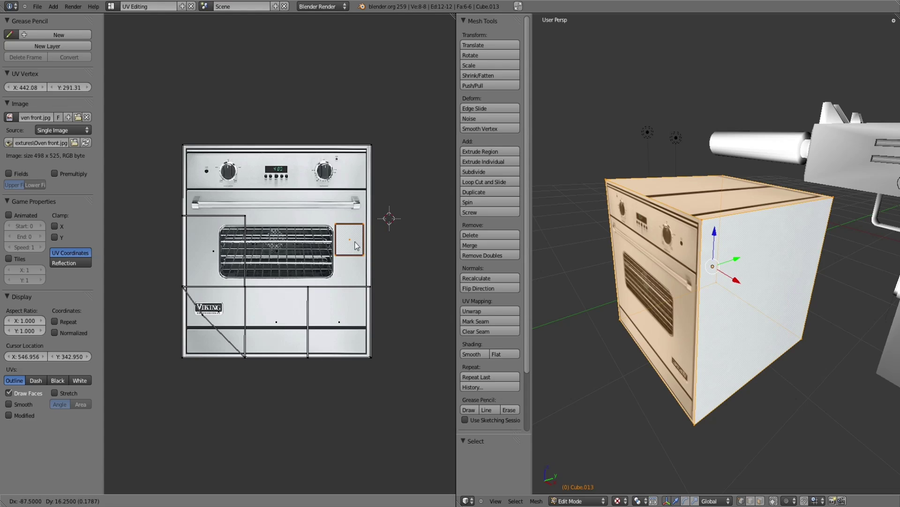
click(219, 258)
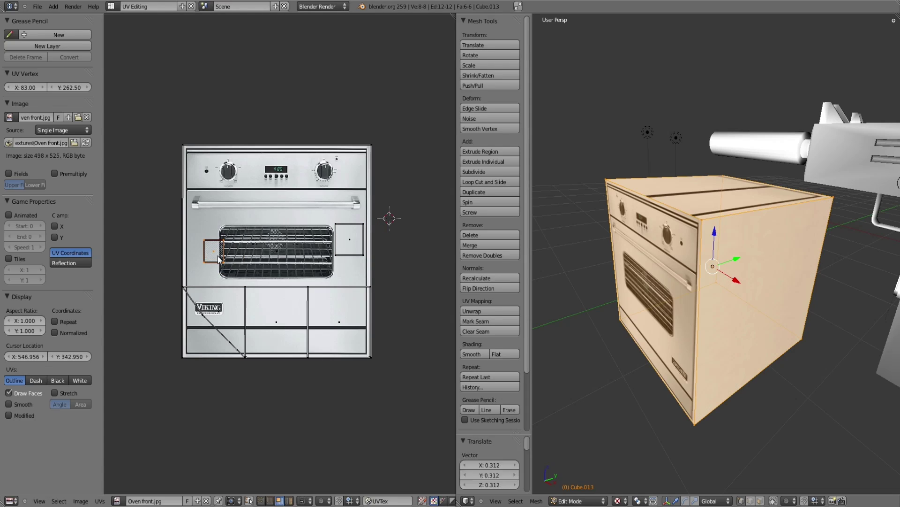
Move the small upper-left UV face onto the plain metal area left of the oven window
right_click(219, 258)
key(g)
click(204, 247)
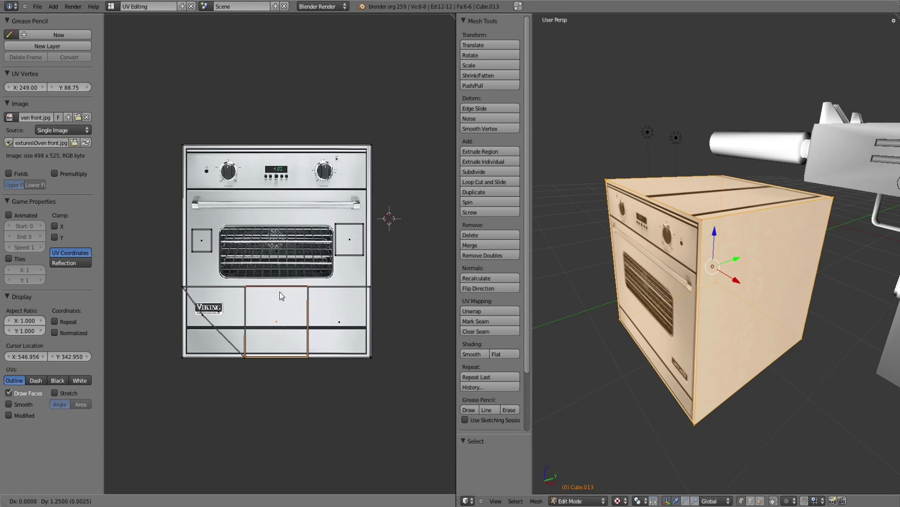
Shrink the lower-middle UV face to a small square and place it on the plain metal just below the oven window
right_click(280, 291)
key(s)
click(280, 312)
right_click(280, 312)
key(g)
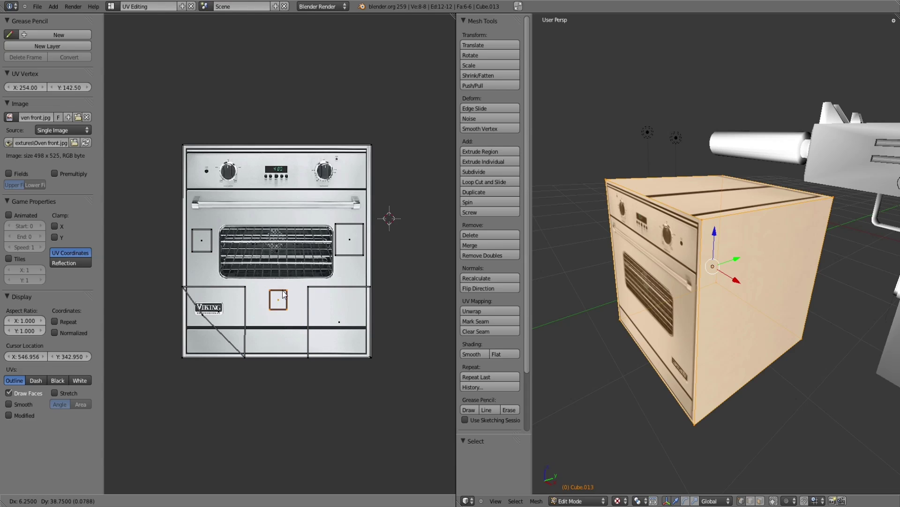
click(284, 294)
Shrink the lower-right UV face and move it onto the plain metal below the oven window's right end
right_click(350, 305)
key(s)
click(347, 314)
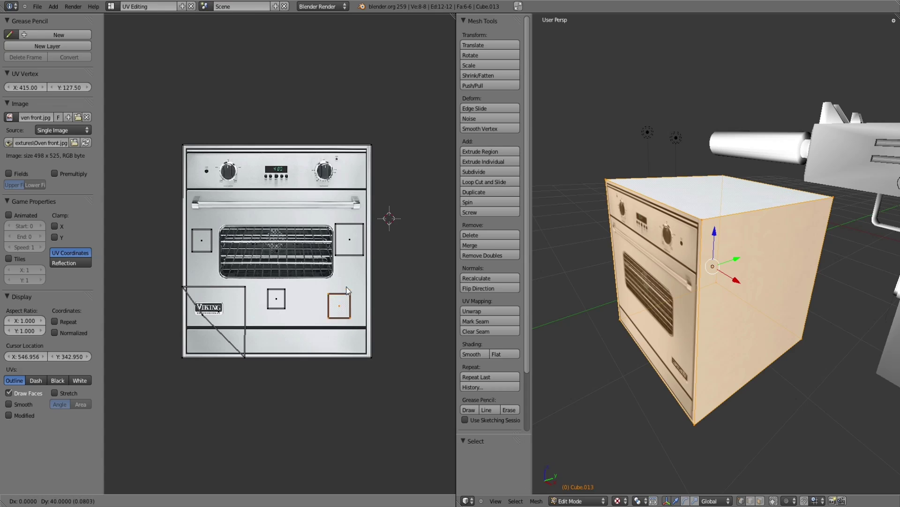
key(g)
click(350, 295)
Scale the triangular lower-left UV face to about 0.42 and move it onto the plain metal right of the Viking logo
right_click(238, 307)
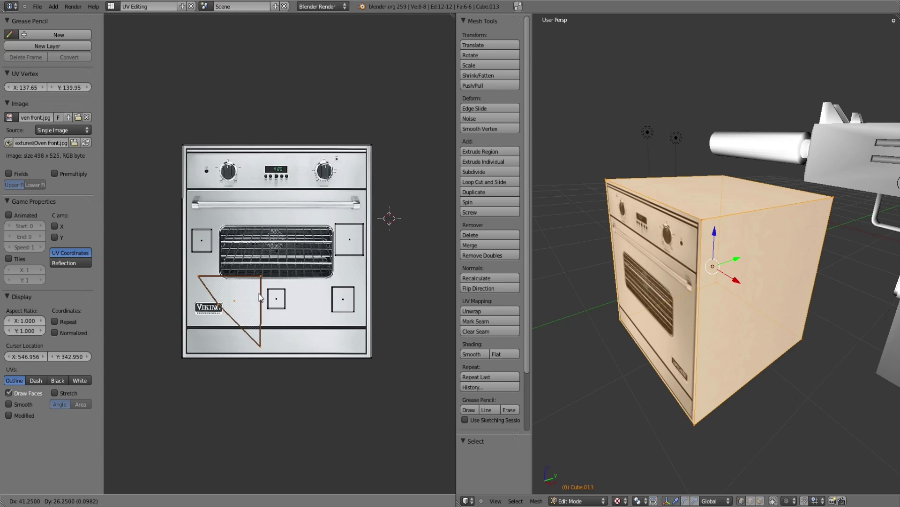
key(s)
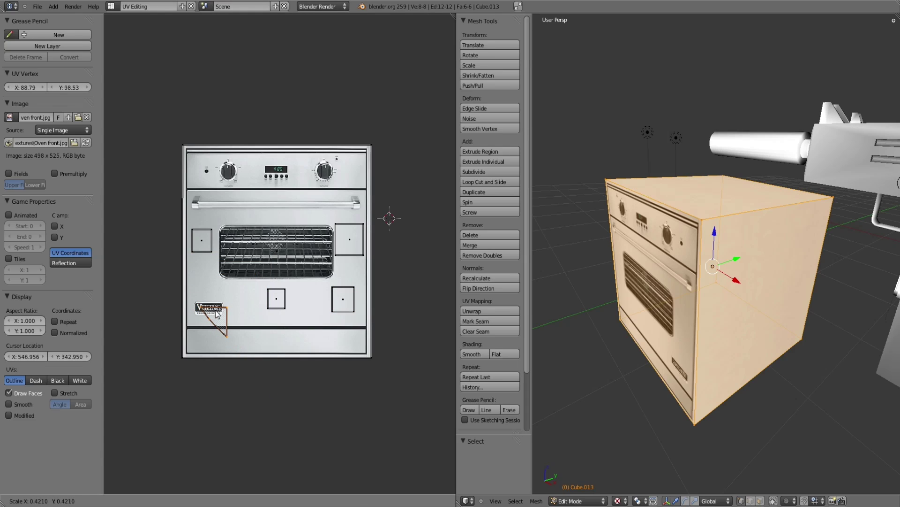
click(217, 314)
key(g)
click(243, 301)
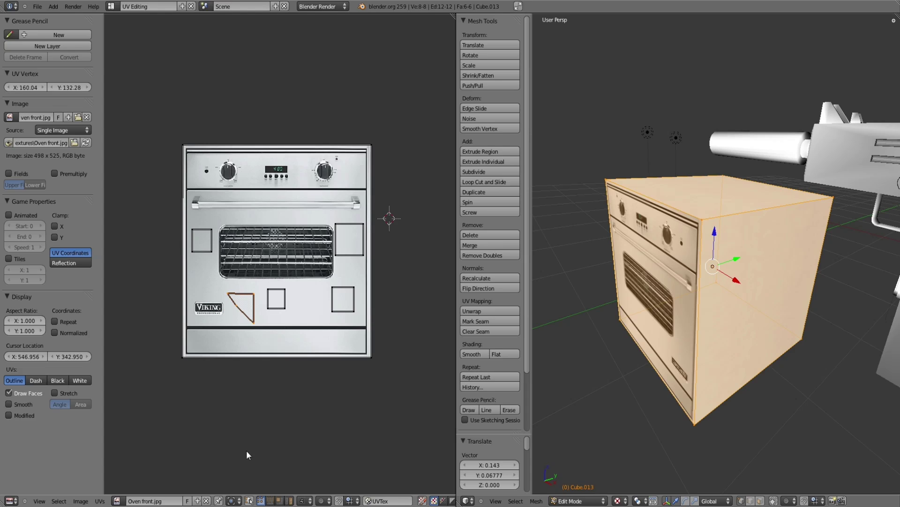
Pull the triangular UV face's folded corner out to form a square, and move the face above the Viking logo
right_click(236, 302)
key(g)
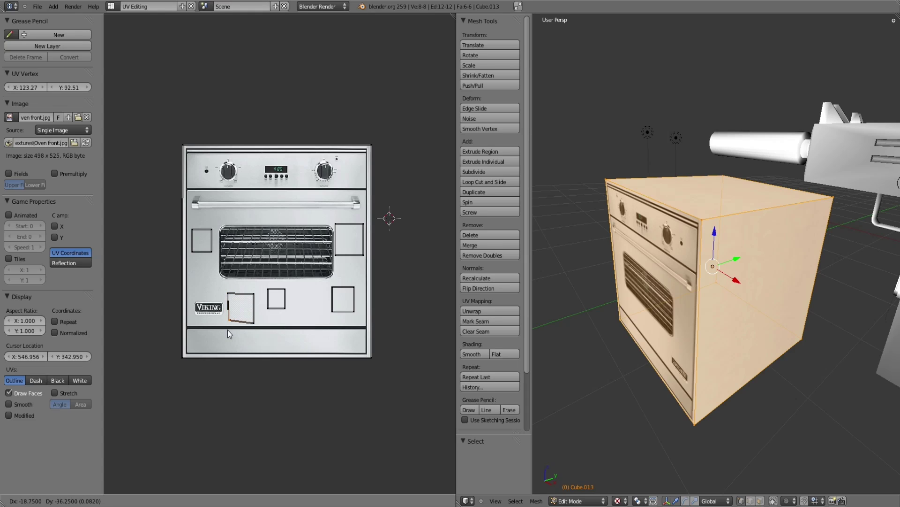
click(226, 332)
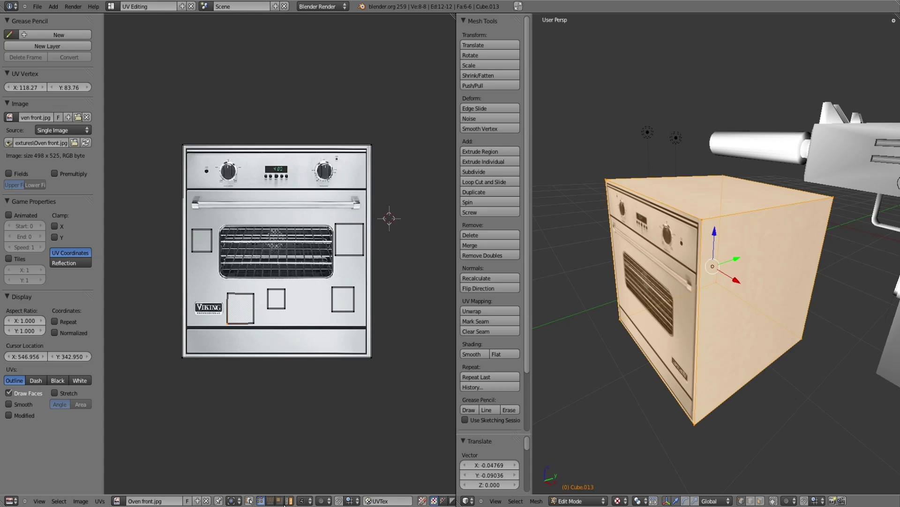
right_click(244, 317)
key(g)
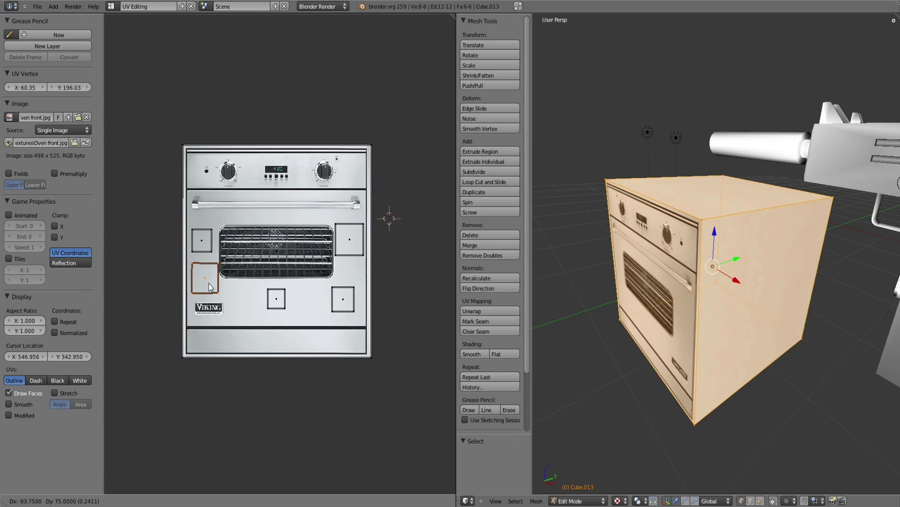
click(207, 287)
Return to Object Mode with nothing selected and examine the textured oven's front, top and sides
middle_drag(557, 308, 577, 305)
key(a)
key(Tab)
key(a)
middle_drag(704, 301, 786, 304)
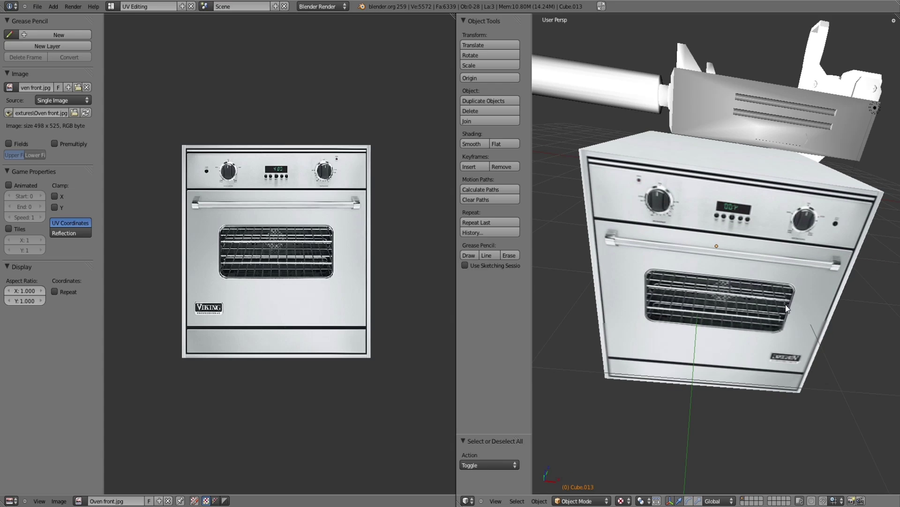
scroll(733, 186, up, 3)
middle_drag(733, 187, 731, 186)
scroll(739, 224, down, 5)
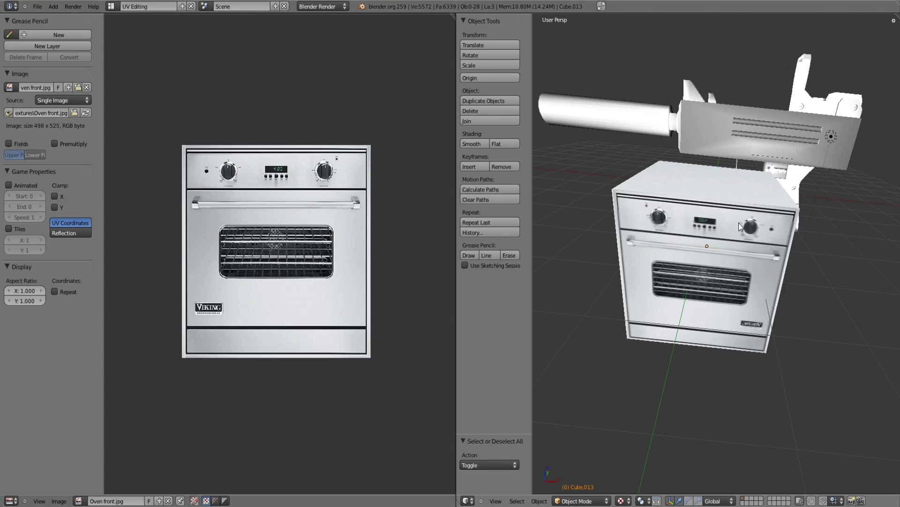
scroll(716, 220, up, 6)
scroll(717, 221, down, 6)
middle_drag(704, 238, 773, 327)
scroll(772, 319, up, 1)
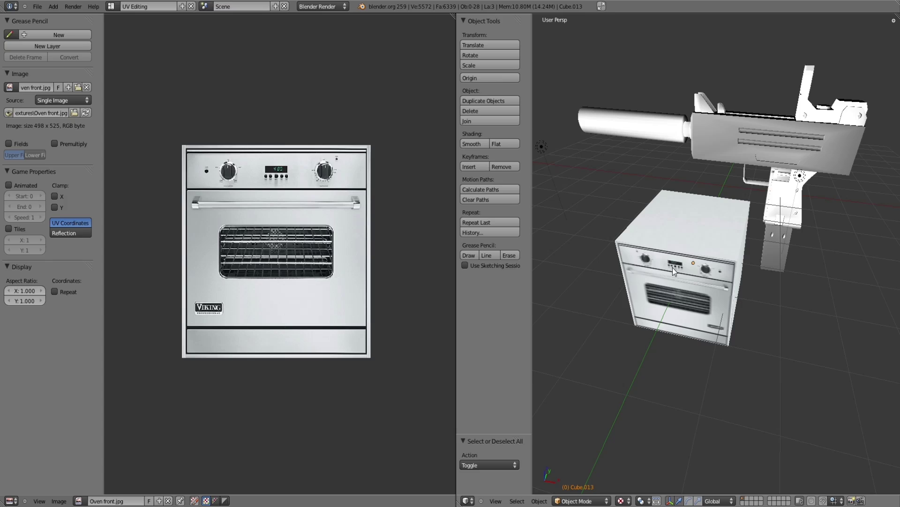
Deselect the oven and add a new mesh cube to the scene
right_click(637, 217)
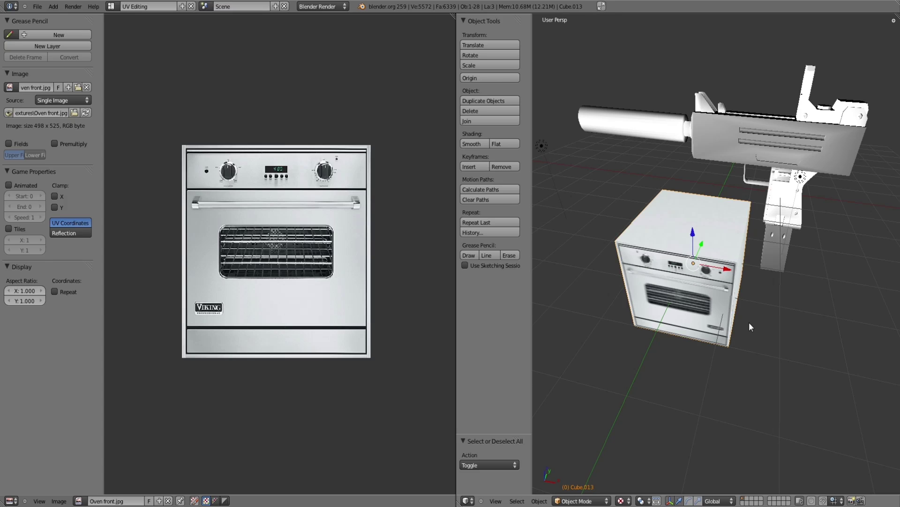
key(a)
scroll(749, 322, down, 1)
key(shift+a)
mouse_move(749, 322)
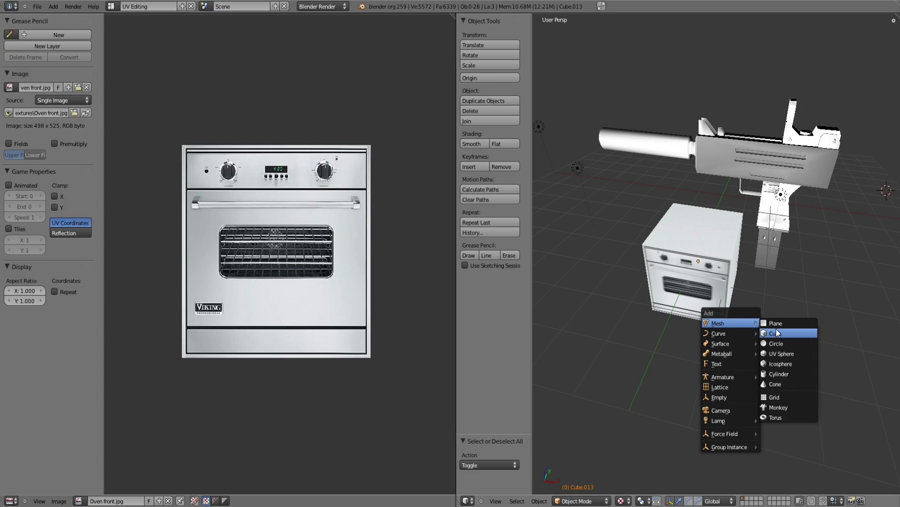
click(776, 331)
Place the new cube beside the oven by moving it along X, lowering it 2.863 in Z and raising it 0.957
scroll(769, 234, down, 2)
key(g)
key(x)
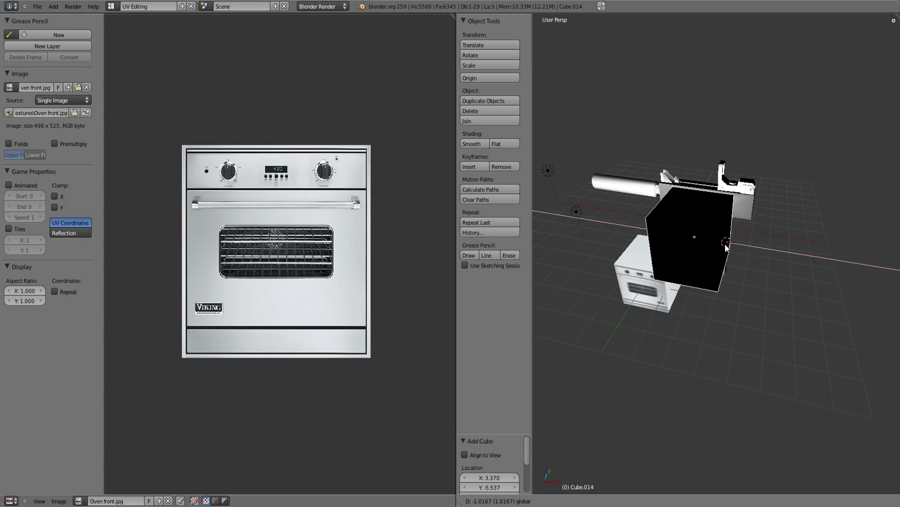
click(726, 245)
key(g)
key(z)
click(696, 269)
key(g)
key(z)
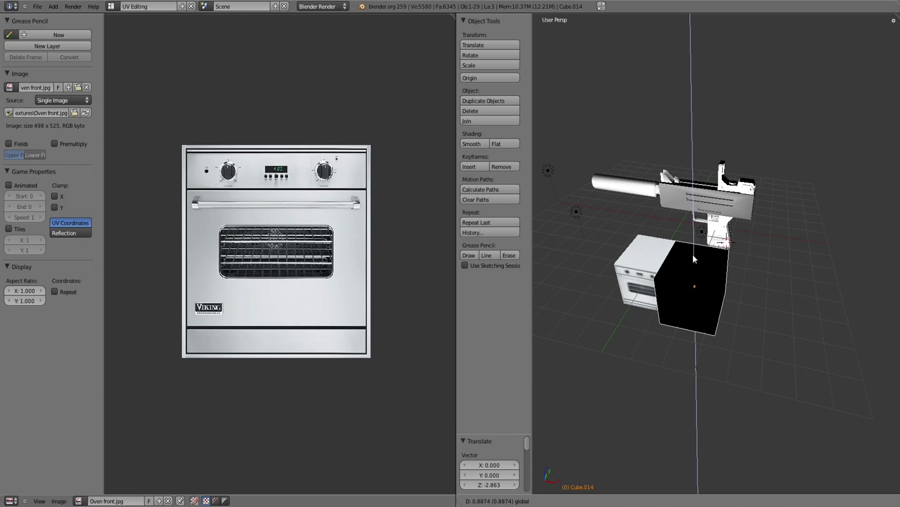
click(693, 255)
Put the new cube in Edit Mode and try unwrapping it with Project From View
key(u)
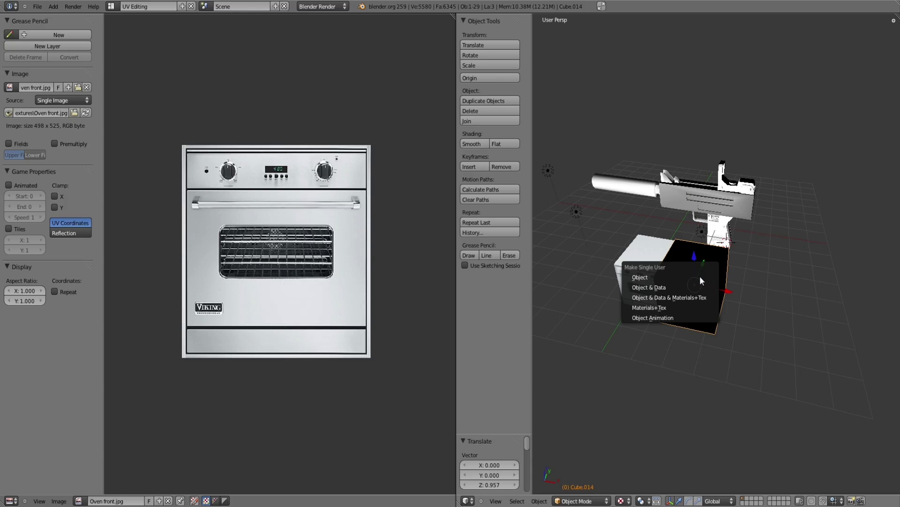
click(773, 258)
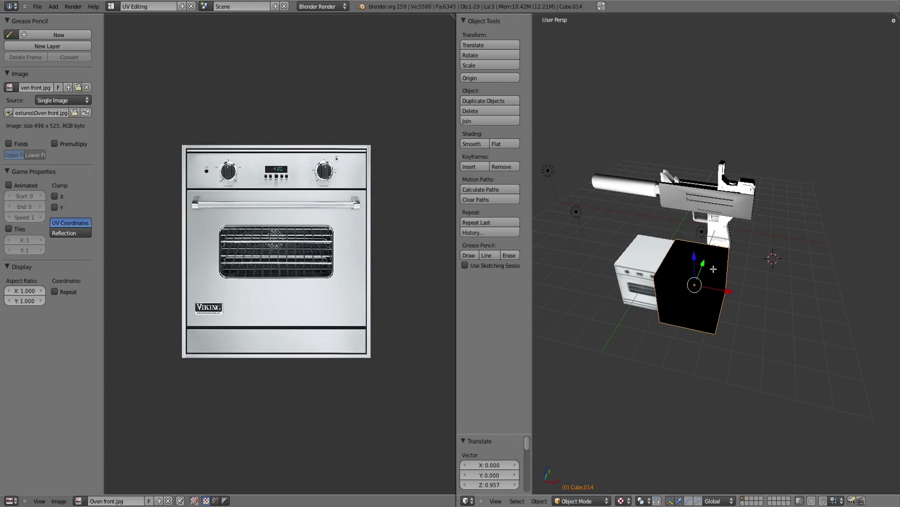
key(Tab)
key(u)
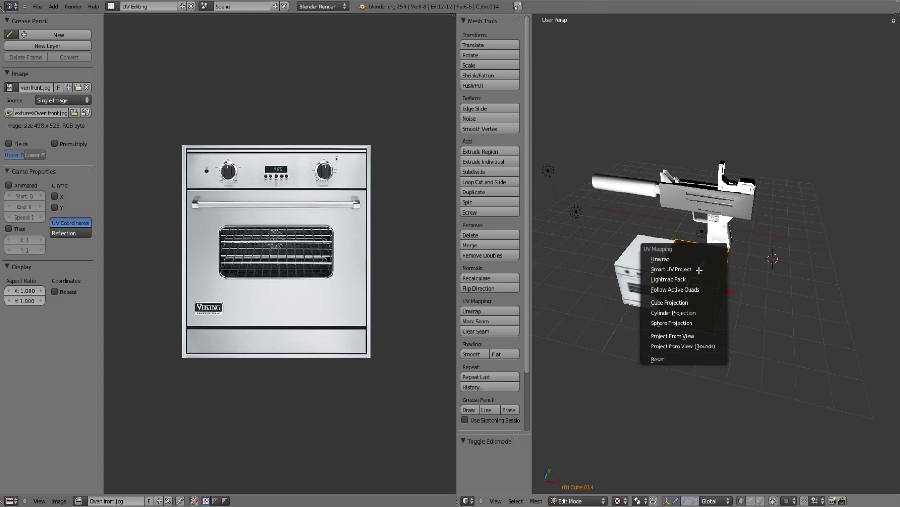
click(695, 335)
Compare the projected UV layout over the oven image with the cube's texture, and undo the view projection
scroll(284, 294, up, 3)
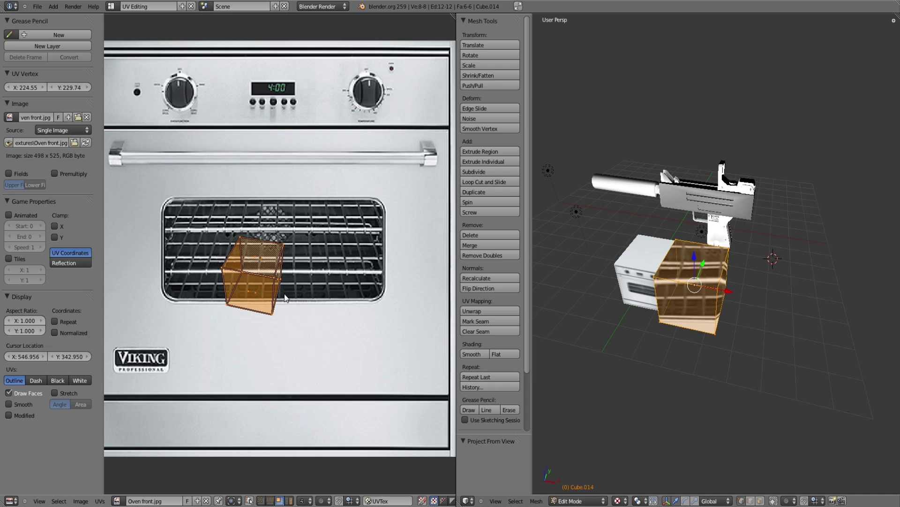
scroll(285, 294, up, 2)
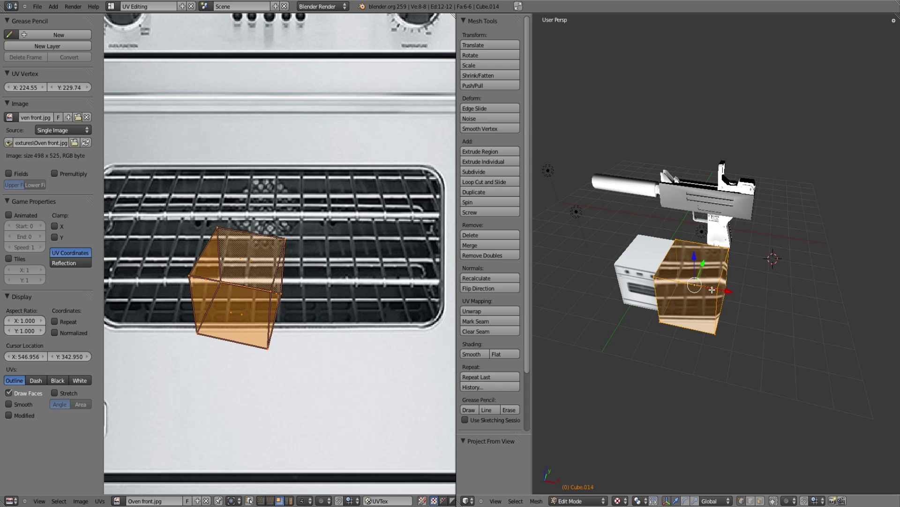
scroll(712, 290, down, 3)
scroll(712, 290, up, 2)
scroll(304, 280, down, 1)
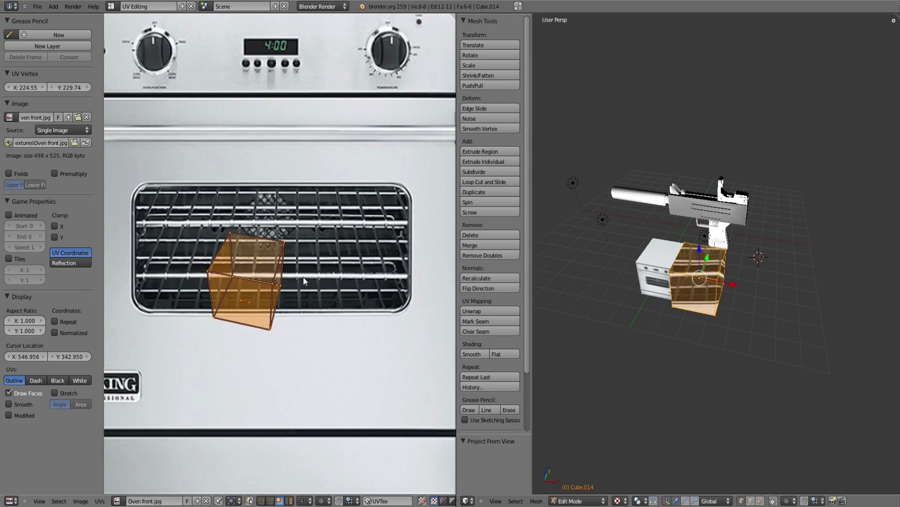
scroll(304, 281, up, 1)
scroll(303, 281, down, 2)
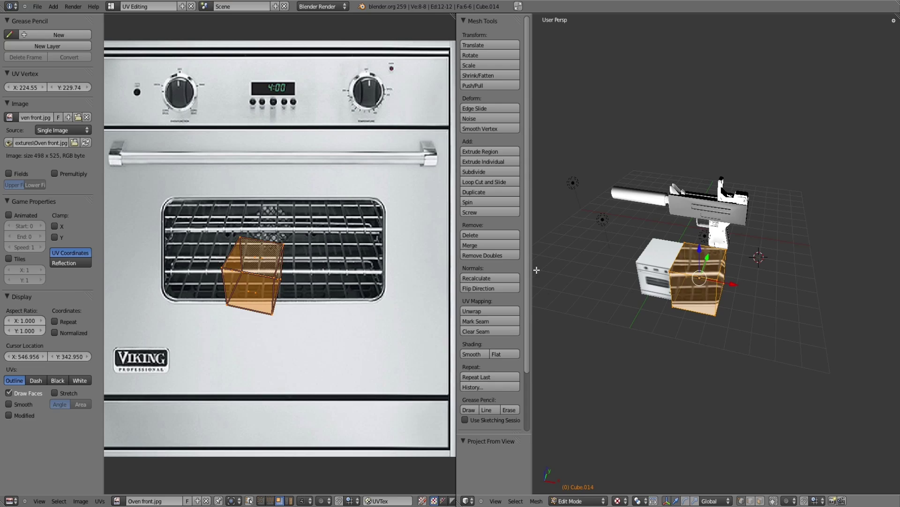
key(ctrl+z)
Unwrap the new cube with Cube Projection and bring the whole UV layout into view
key(u)
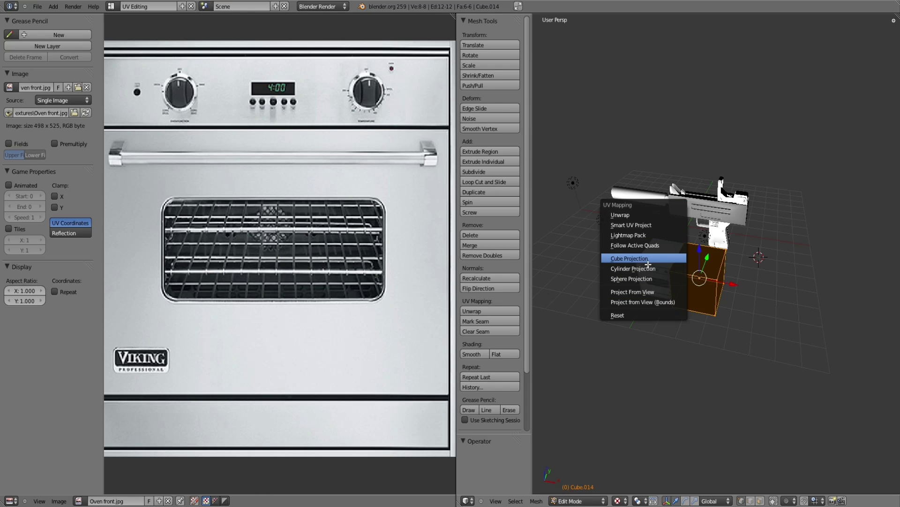
click(643, 257)
scroll(334, 268, down, 6)
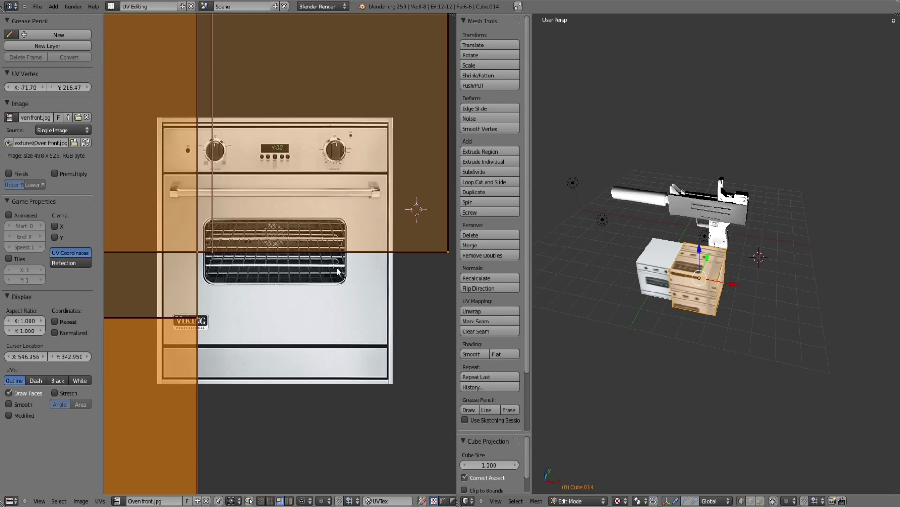
scroll(315, 279, up, 2)
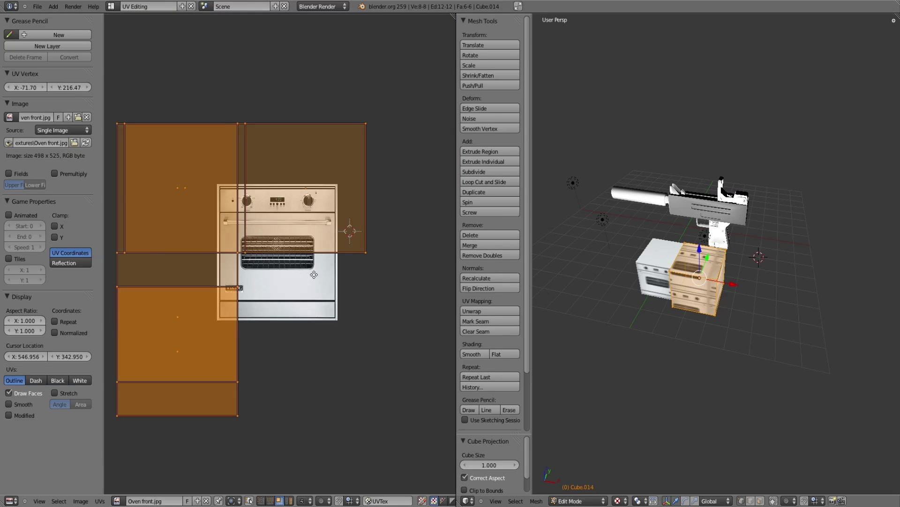
middle_drag(327, 270, 382, 261)
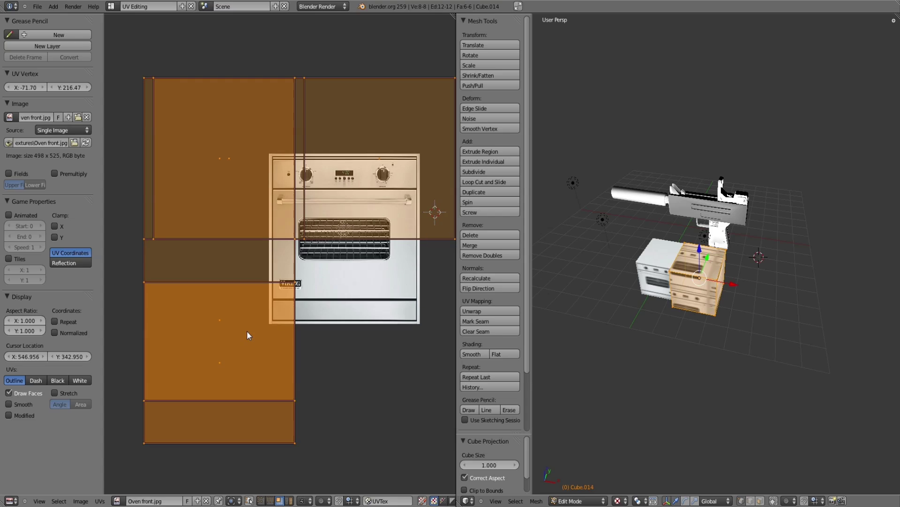
Try separating the overlapping UV faces by moving one toward the oven image's lower right and an upper-left one downward
right_click(247, 330)
key(g)
click(393, 353)
right_click(225, 200)
key(g)
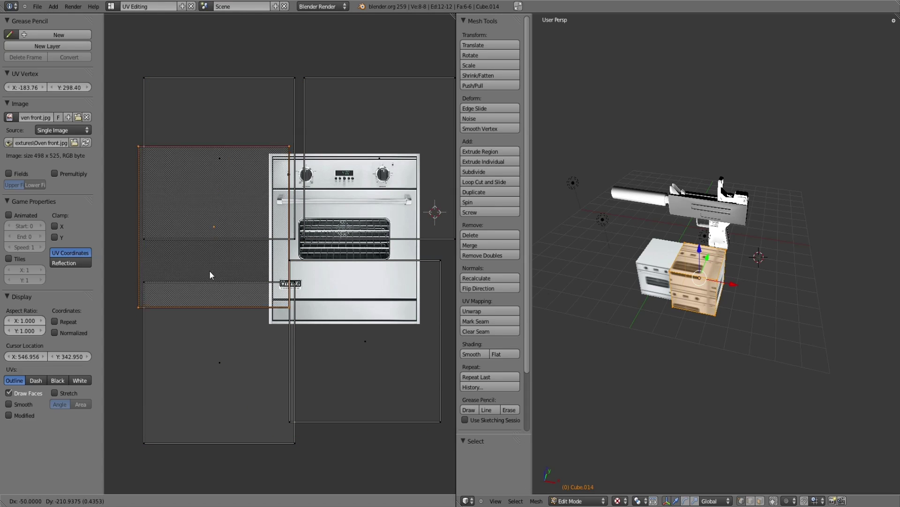
click(224, 295)
Undo both UV face moves and the cube projection, and return to Object Mode with nothing selected
shift+middle_drag(737, 309, 669, 268)
key(ctrl+z)
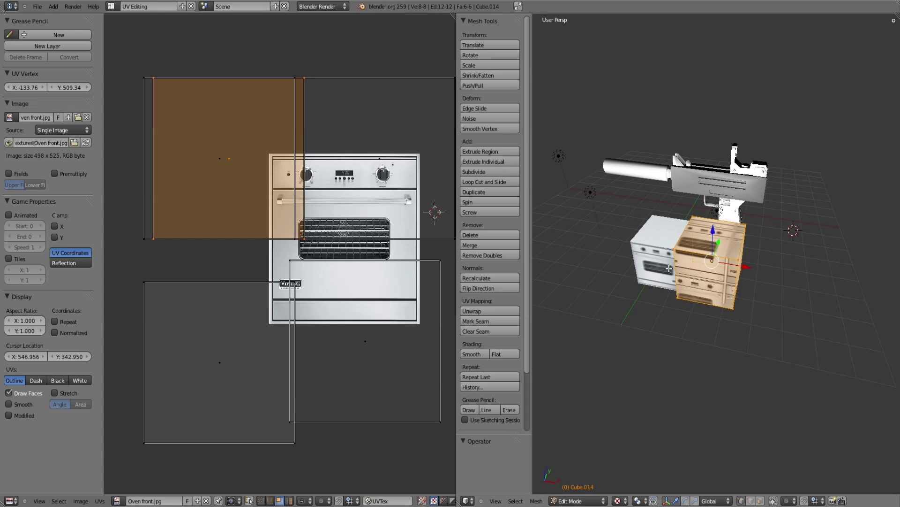
key(ctrl+z)
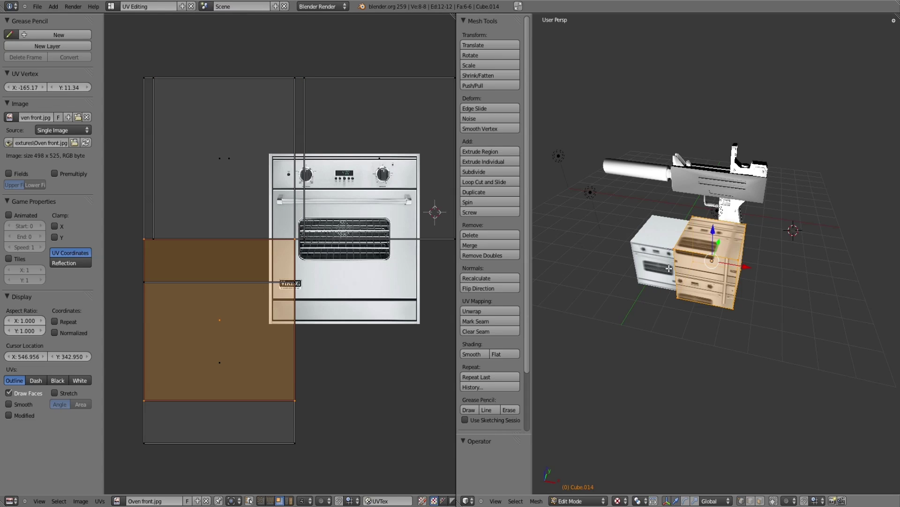
key(ctrl+z)
key(a)
key(Tab)
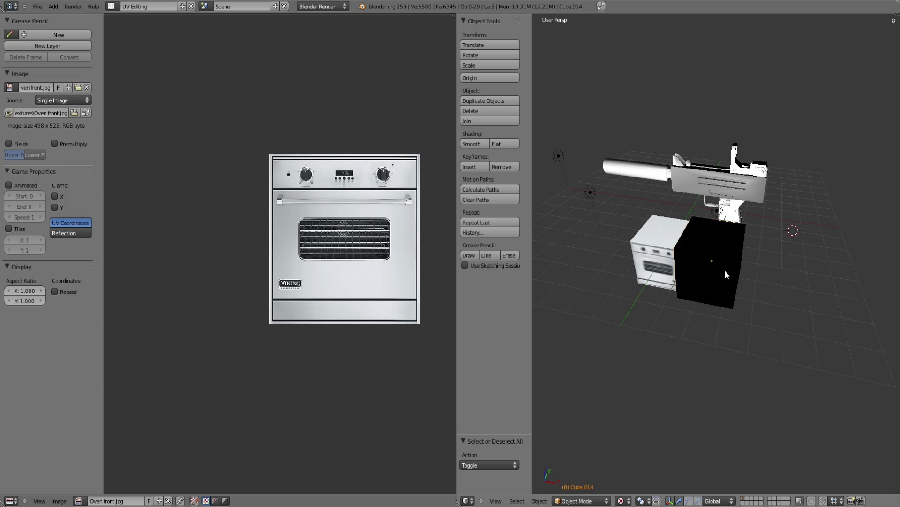
Examine the textured oven, the untextured cube and the gun model from several angles around the scene
middle_drag(724, 270, 724, 288)
scroll(724, 288, down, 1)
middle_drag(789, 327, 741, 315)
scroll(786, 328, down, 1)
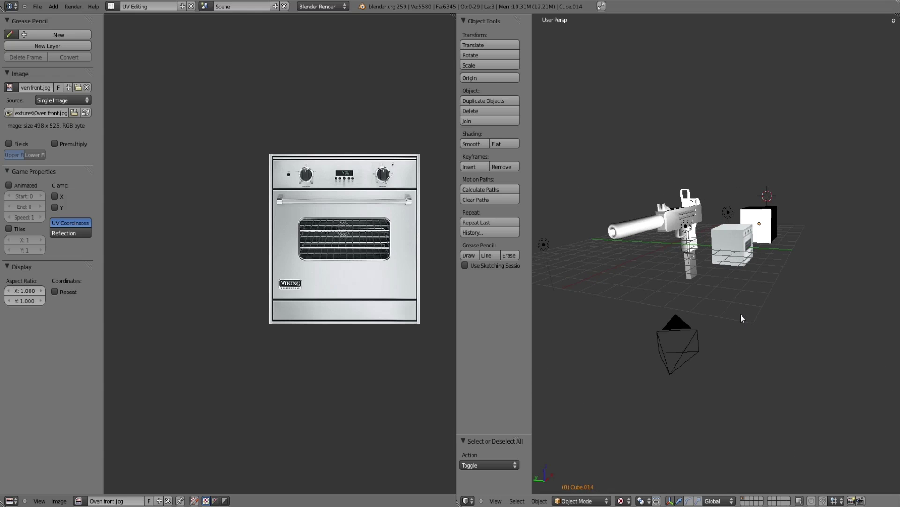
scroll(668, 319, up, 2)
middle_drag(668, 319, 662, 304)
middle_drag(662, 302, 704, 288)
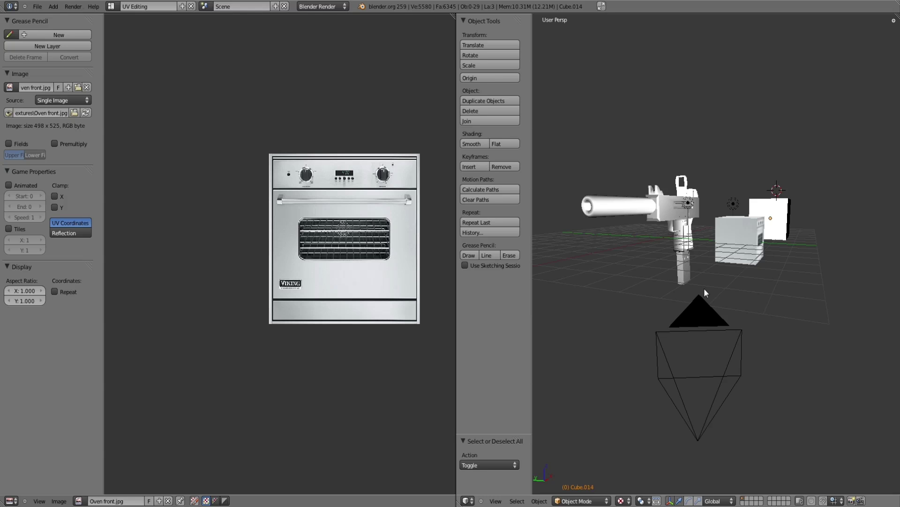
scroll(762, 282, up, 3)
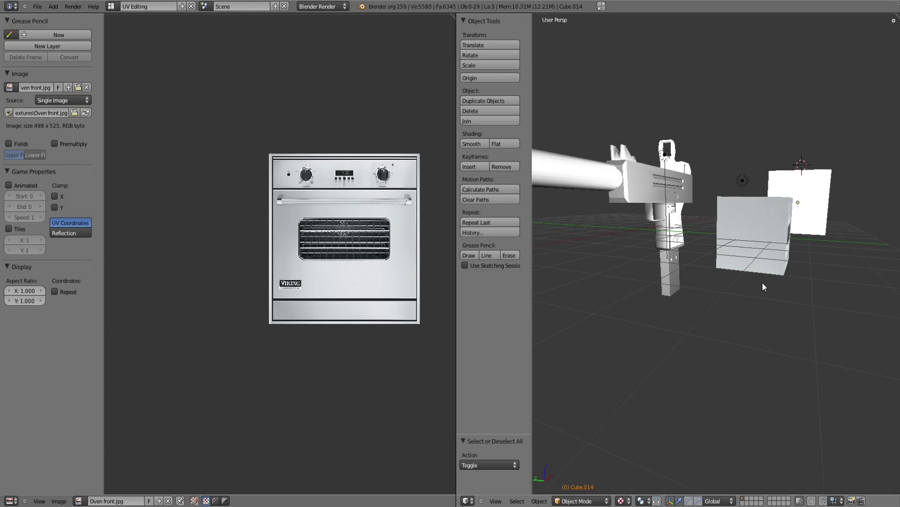
middle_drag(762, 283, 742, 337)
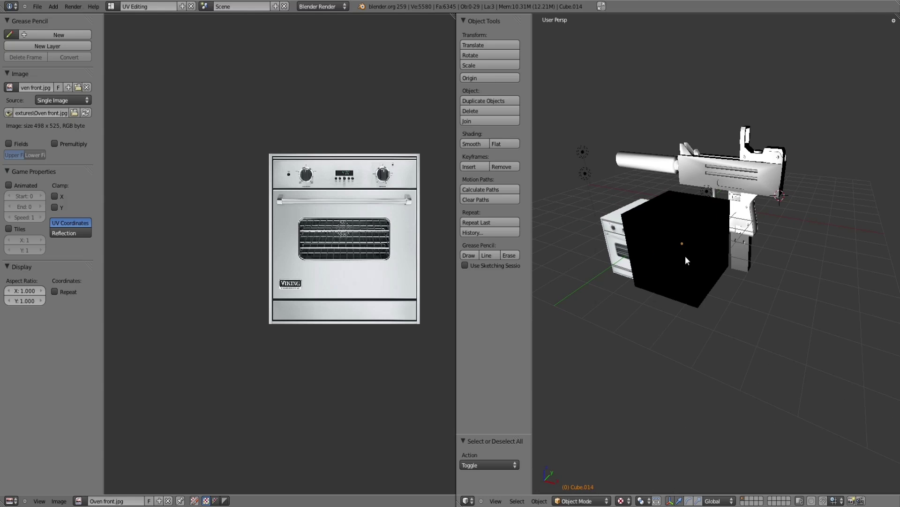
Delete the untextured cube and the textured oven cube from the scene, leaving the gun model
key(x)
click(688, 269)
right_click(653, 221)
key(x)
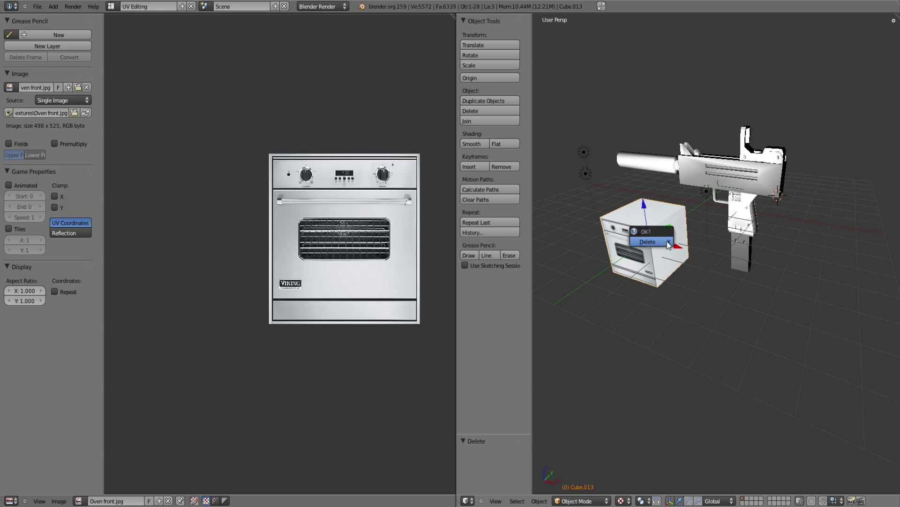
click(666, 240)
middle_drag(666, 240, 727, 319)
scroll(774, 304, up, 2)
scroll(800, 335, down, 4)
scroll(712, 320, up, 4)
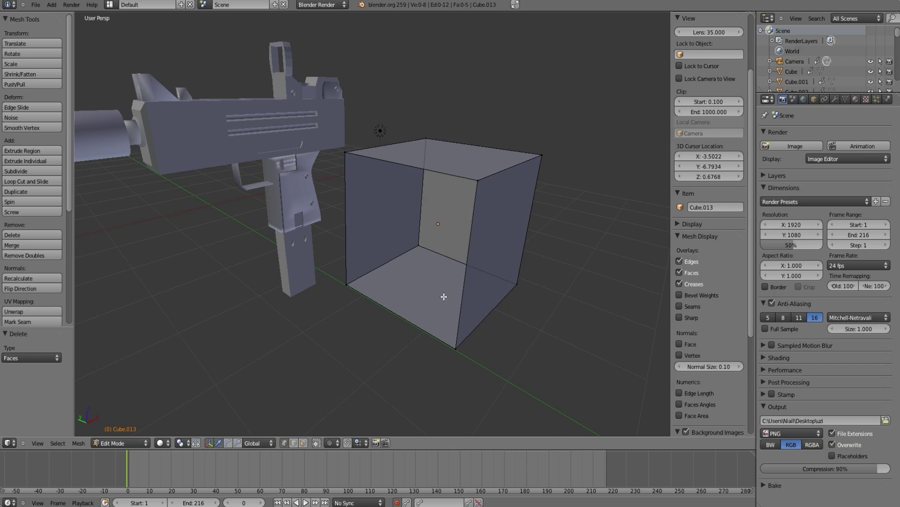
Fill the open side of the cube with a single face across its four corner vertices
middle_drag(444, 296, 482, 317)
scroll(486, 318, up, 2)
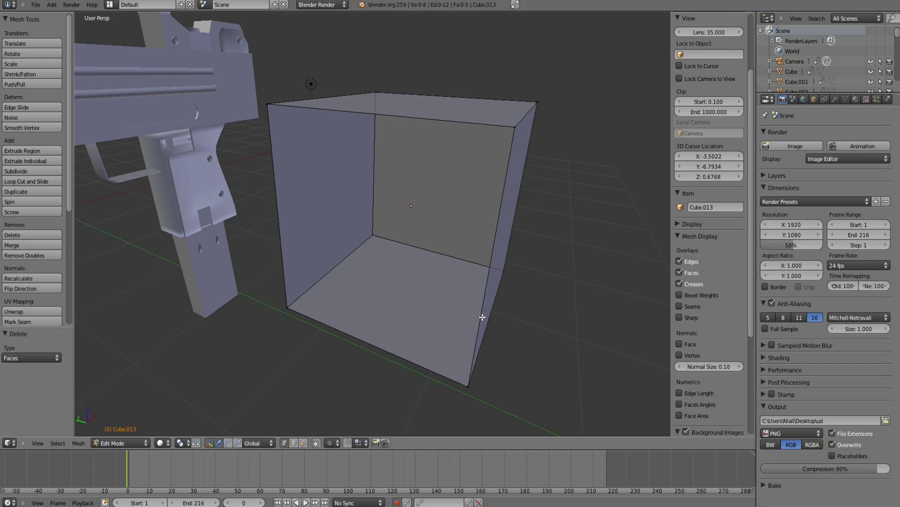
middle_drag(483, 317, 390, 260)
middle_drag(434, 396, 432, 395)
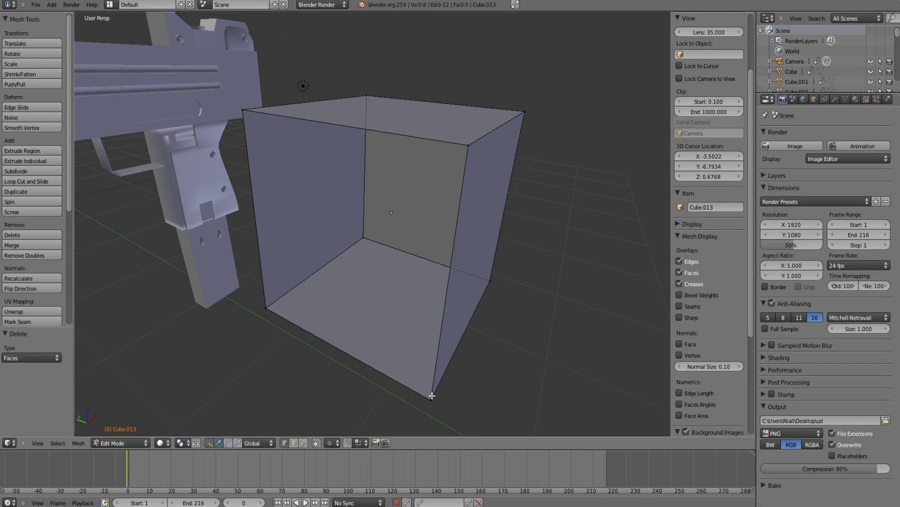
right_click(468, 145)
shift+right_click(431, 399)
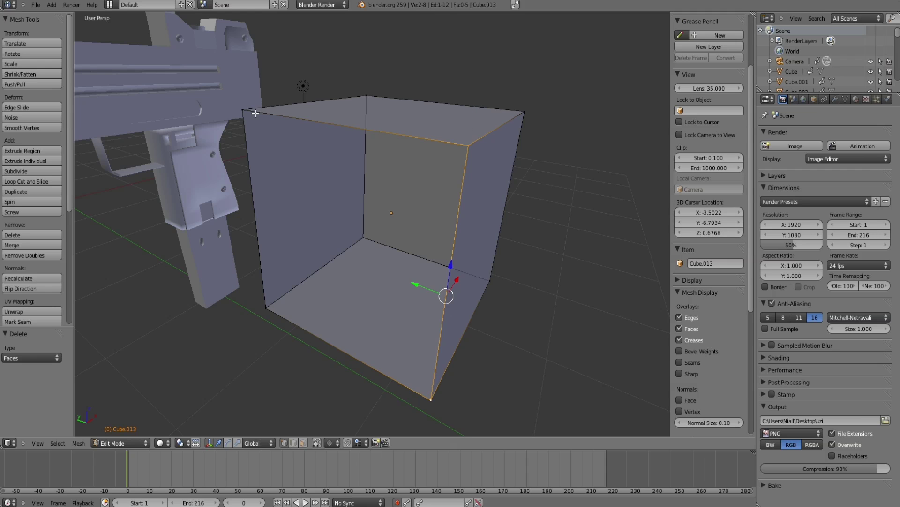
shift+right_click(255, 113)
shift+right_click(364, 230)
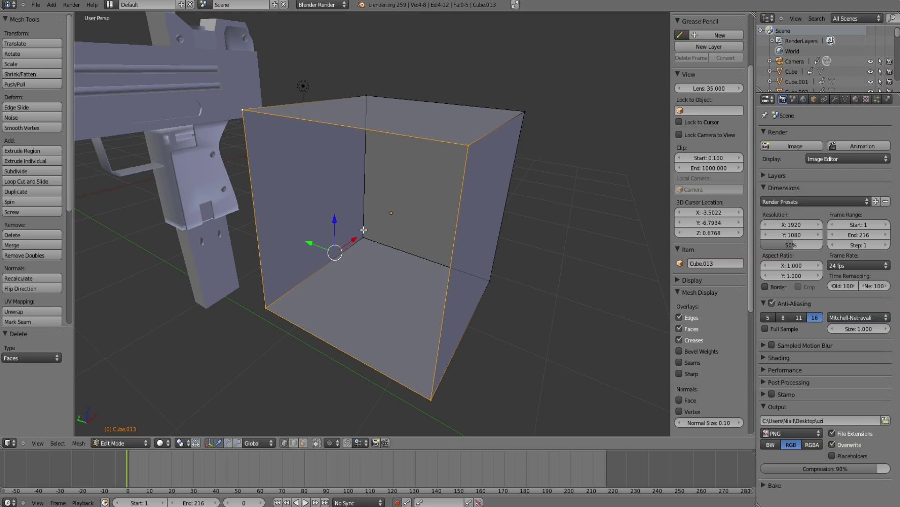
key(f)
middle_drag(364, 230, 483, 259)
Deselect everything, then undo the deselection and the four-corner face on the cube's open side
key(a)
key(ctrl+z)
key(ctrl+z)
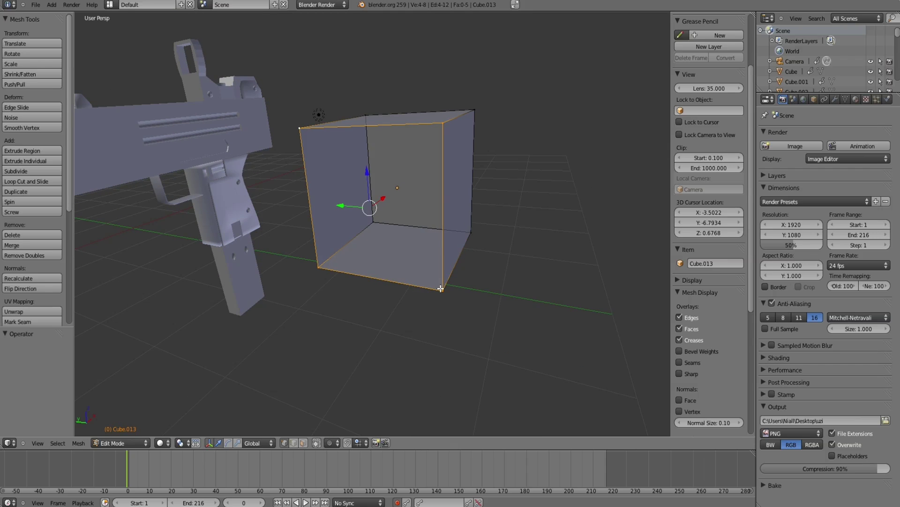
Fill half of the cube's open side with a triangular face built from its two lower corners and one upper corner
right_click(440, 289)
shift+right_click(316, 266)
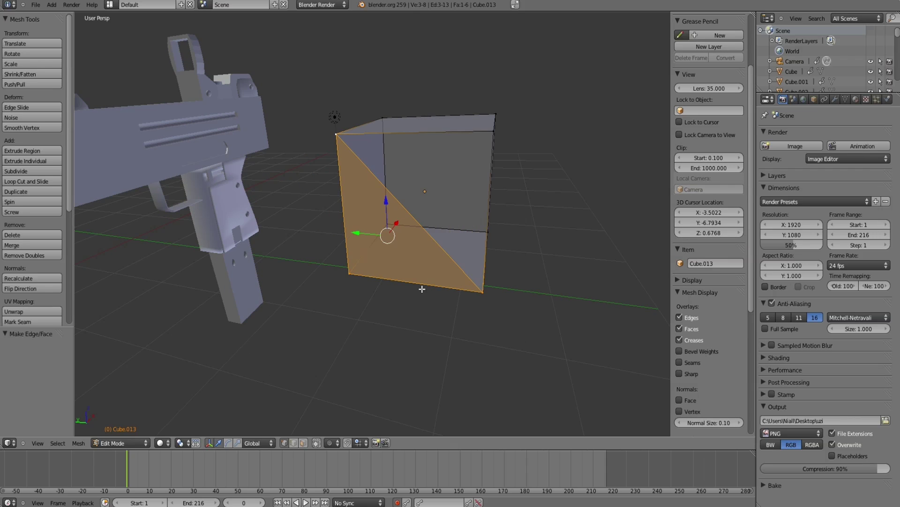
middle_drag(464, 291, 434, 295)
Extrude the lower corner vertex nearest the view outward by about X 0.496, Y -1.118, Z -0.320
right_click(459, 299)
key(e)
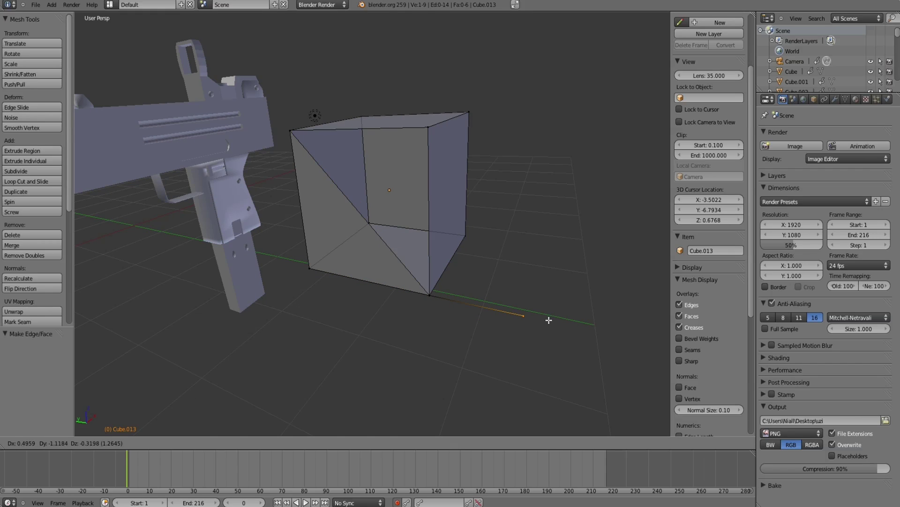
click(549, 320)
Connect the extruded vertex with edges to the other three corners of the adjacent solid side, and clear the selection
shift+right_click(432, 127)
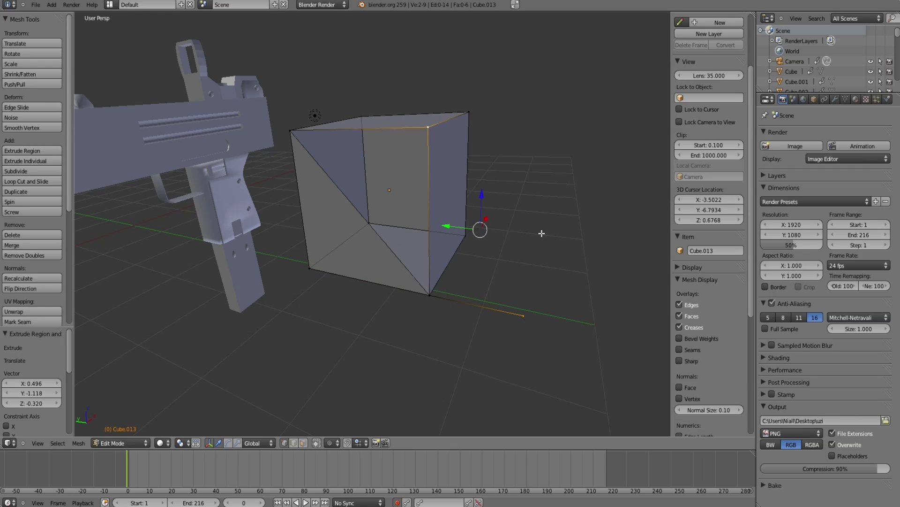
key(f)
middle_drag(542, 233, 418, 306)
key(a)
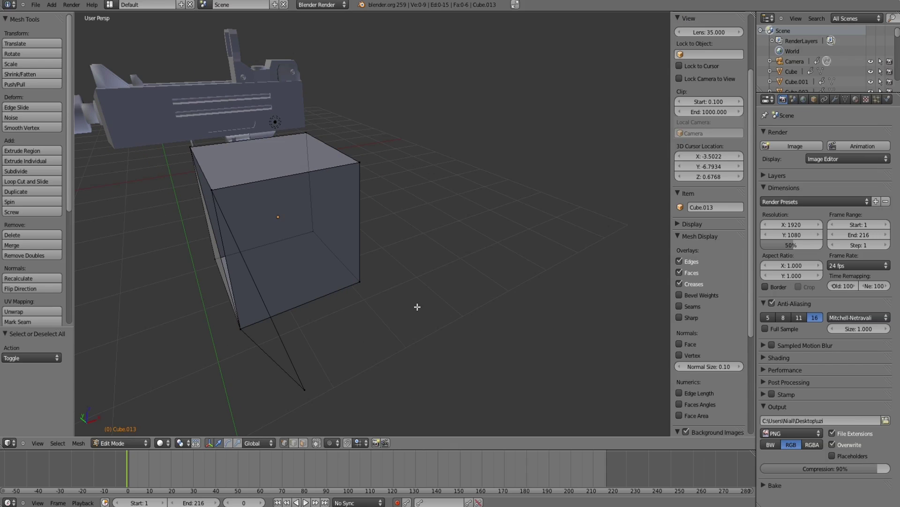
right_click(302, 390)
shift+right_click(359, 282)
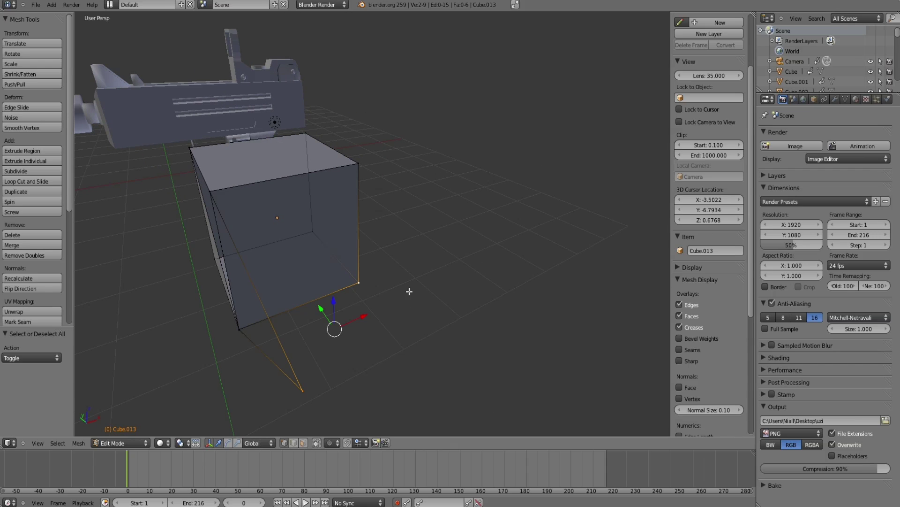
key(f)
right_click(303, 389)
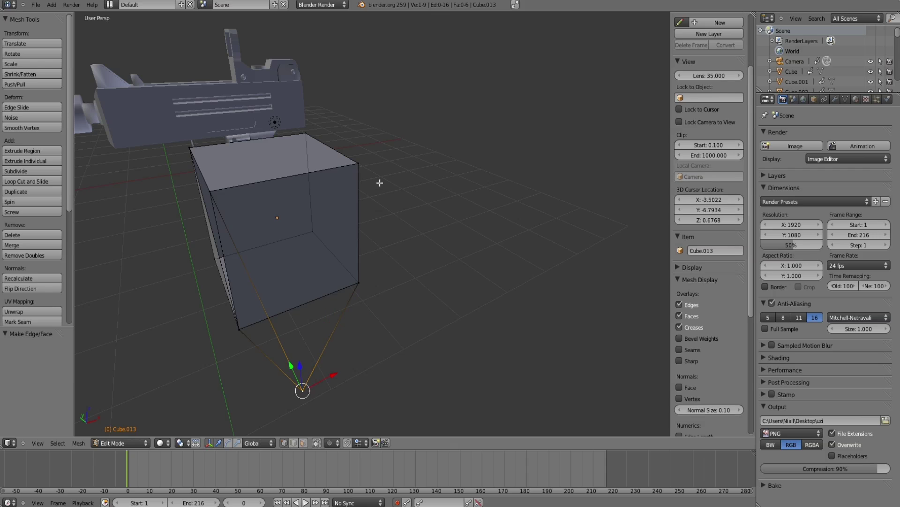
shift+right_click(367, 155)
key(f)
middle_drag(380, 183, 569, 224)
key(a)
Create a triangular face between the extruded vertex and the two upper corners of the adjacent side
middle_drag(407, 254, 380, 255)
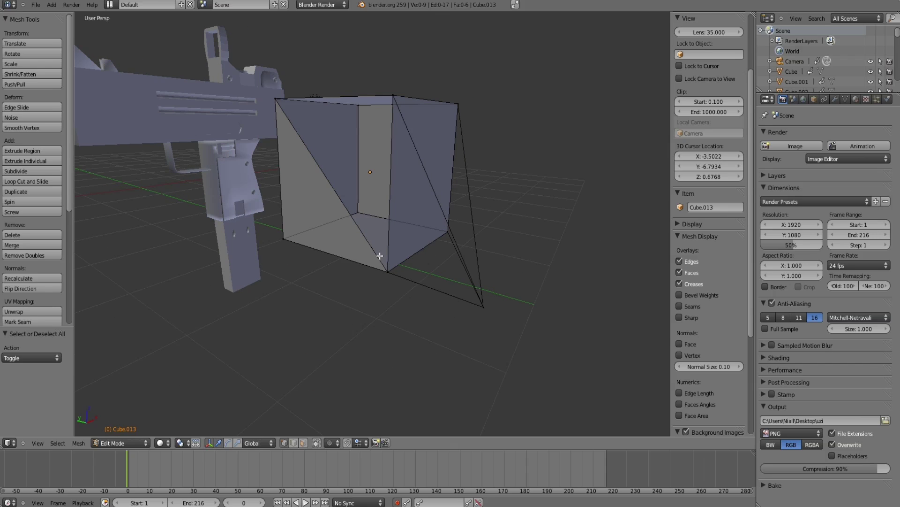
right_click(484, 304)
middle_drag(484, 304, 457, 295)
shift+right_click(274, 92)
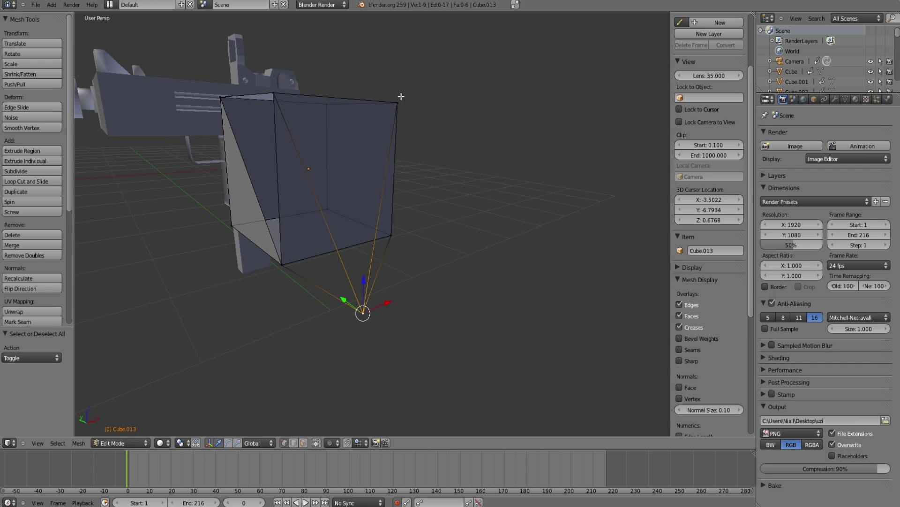
shift+right_click(398, 101)
key(f)
Create a triangular face between the extruded vertex and the two ends of the near vertical edge
right_click(363, 312)
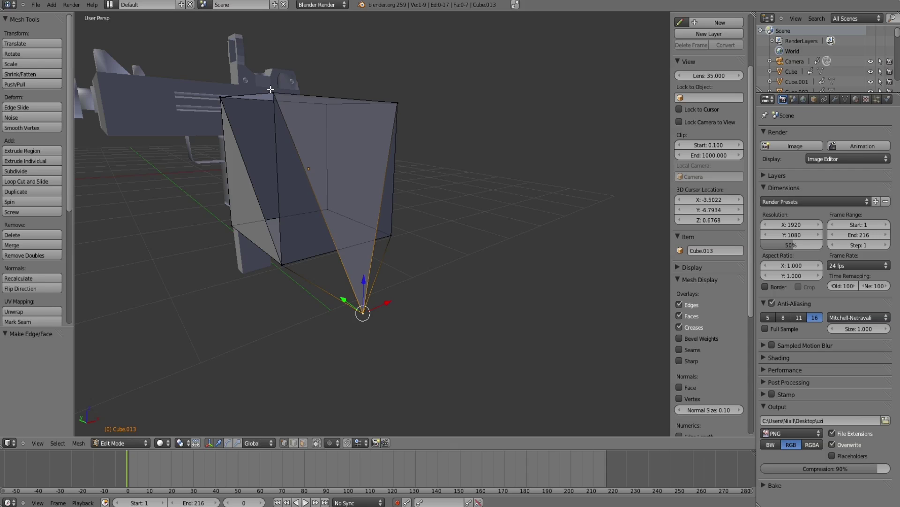
shift+right_click(272, 92)
shift+right_click(282, 265)
key(f)
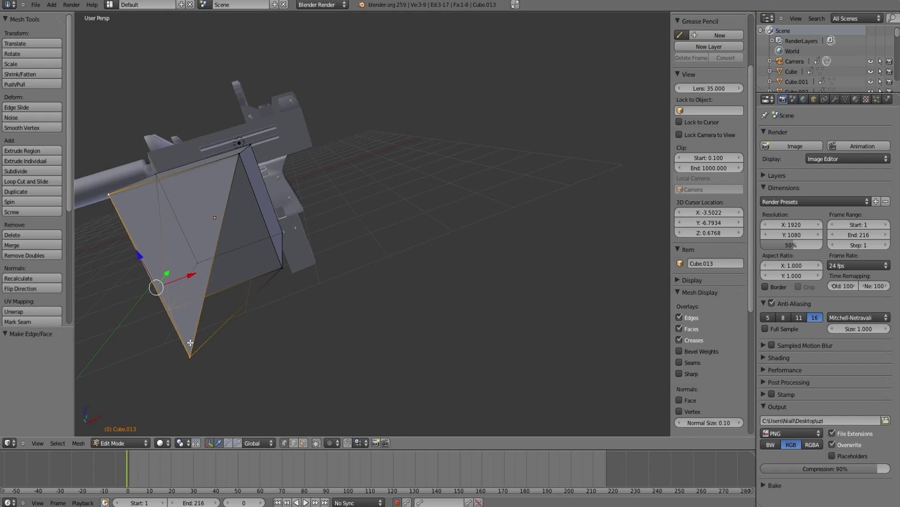
Create a triangular face between the extruded vertex and the two ends of the far vertical edge, and clear the selection
right_click(283, 267)
shift+right_click(192, 355)
shift+right_click(242, 153)
key(f)
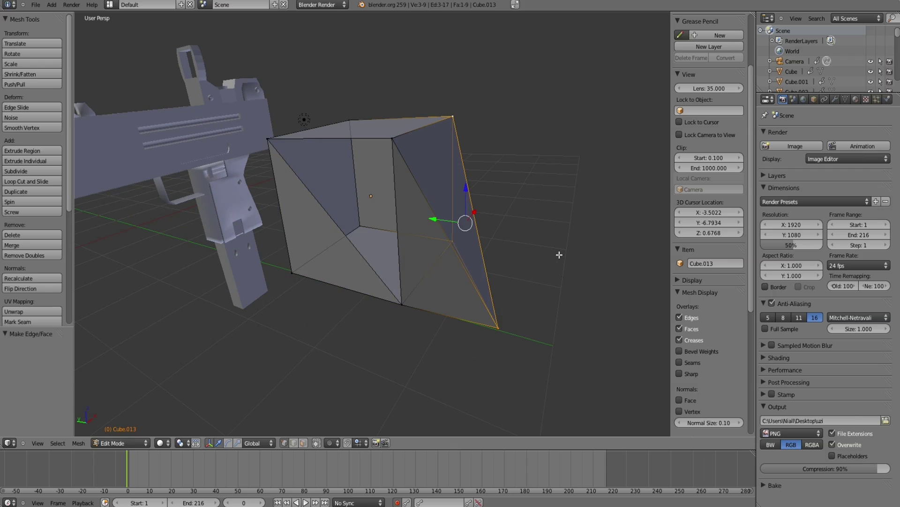
key(a)
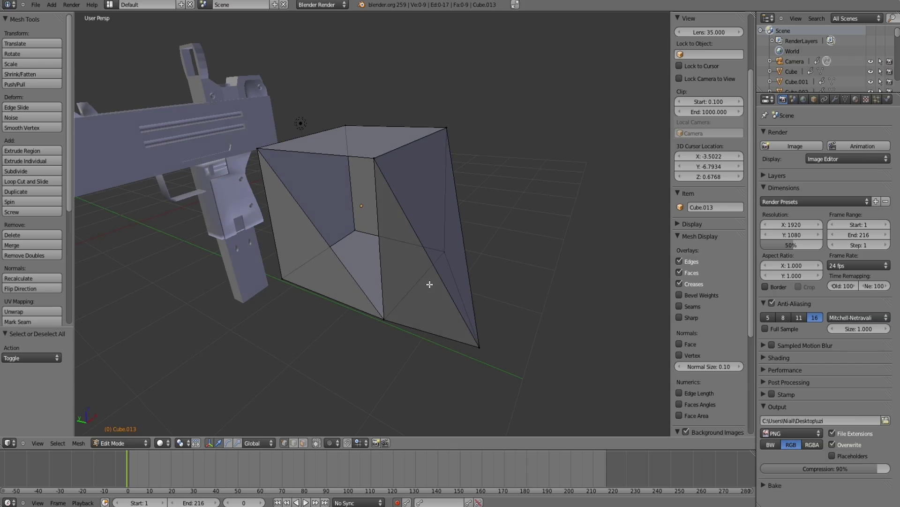